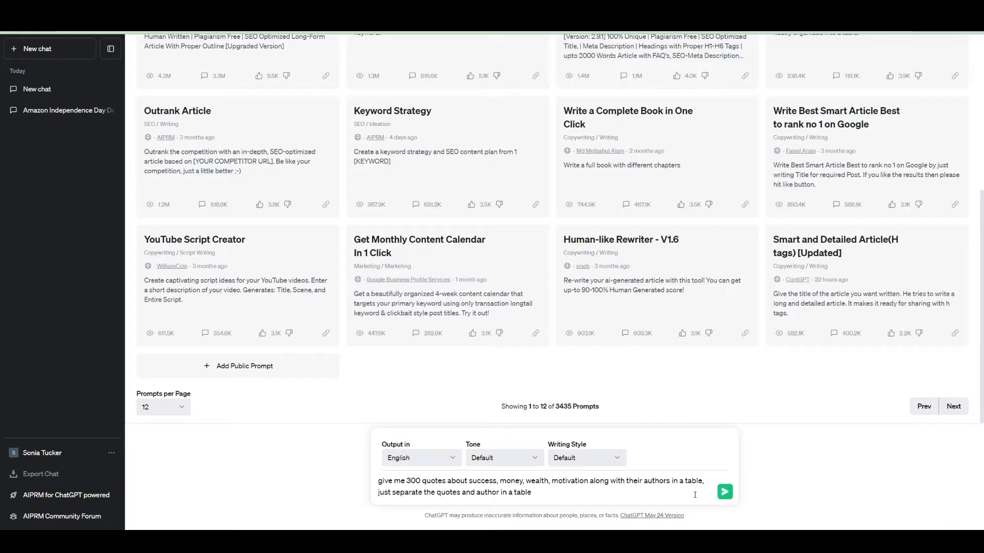
Ask ChatGPT for 300 success, money, wealth and motivation quotes with authors in a Quote/Author table.
left_click(725, 493)
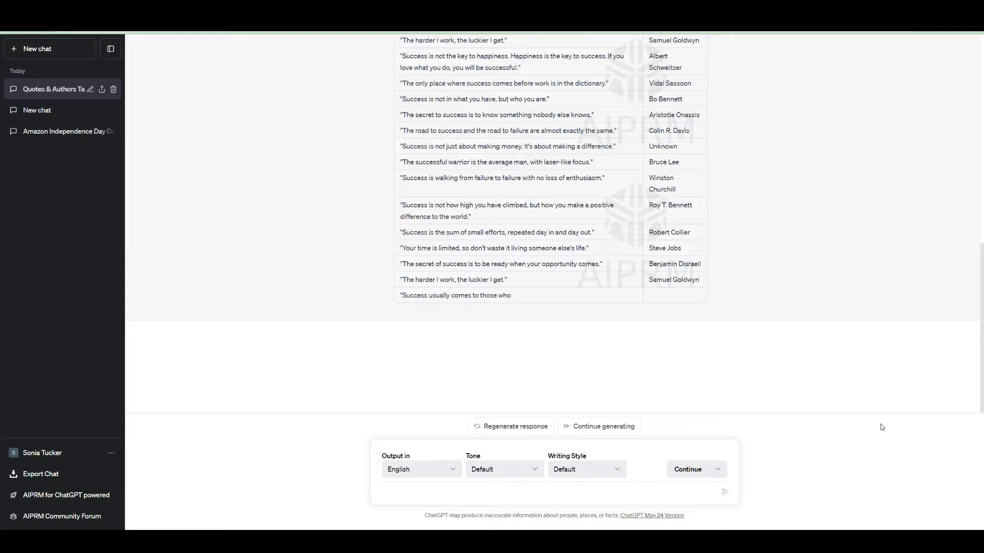
Finish generating the quotes table and select the first quote at the top to copy it.
left_click(617, 426)
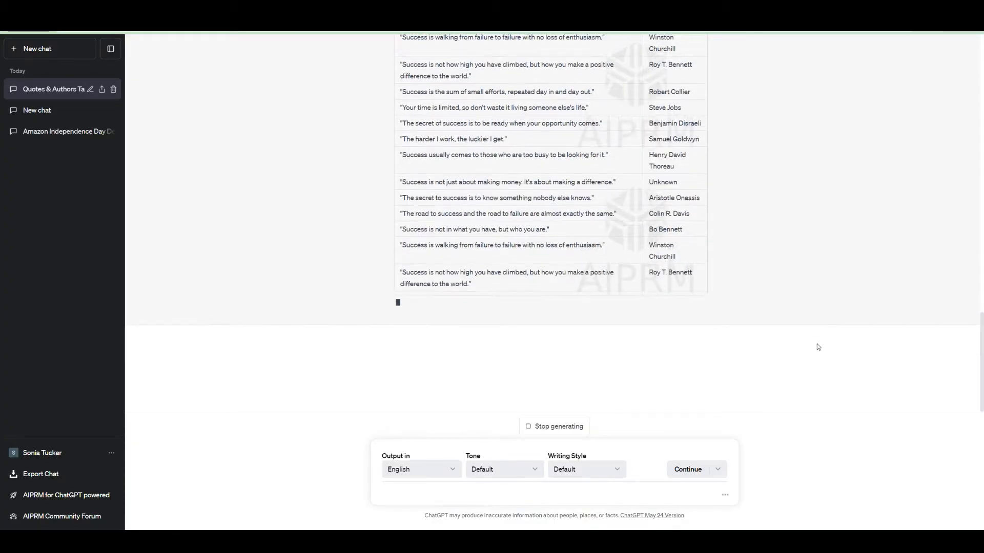
scroll(818, 347, "up", 20)
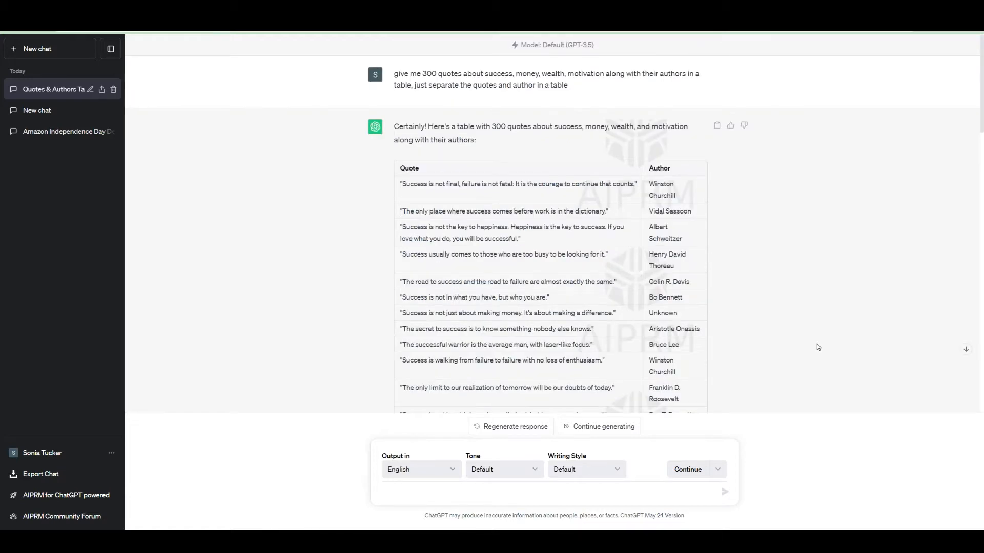
left_click_drag(638, 184, 402, 187)
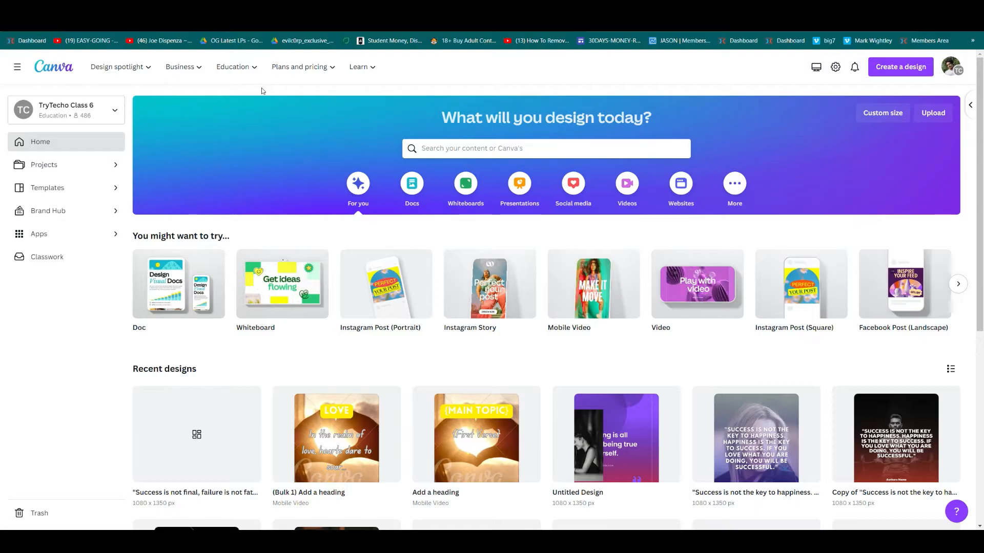
Create a blank 1080 × 1350 Instagram Post (Portrait) design.
left_click(905, 69)
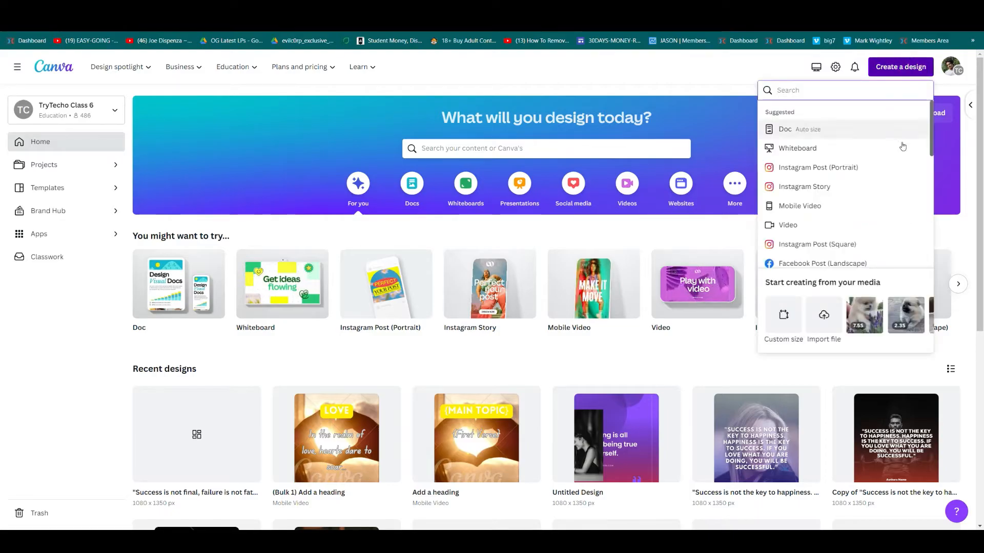
left_click(906, 174)
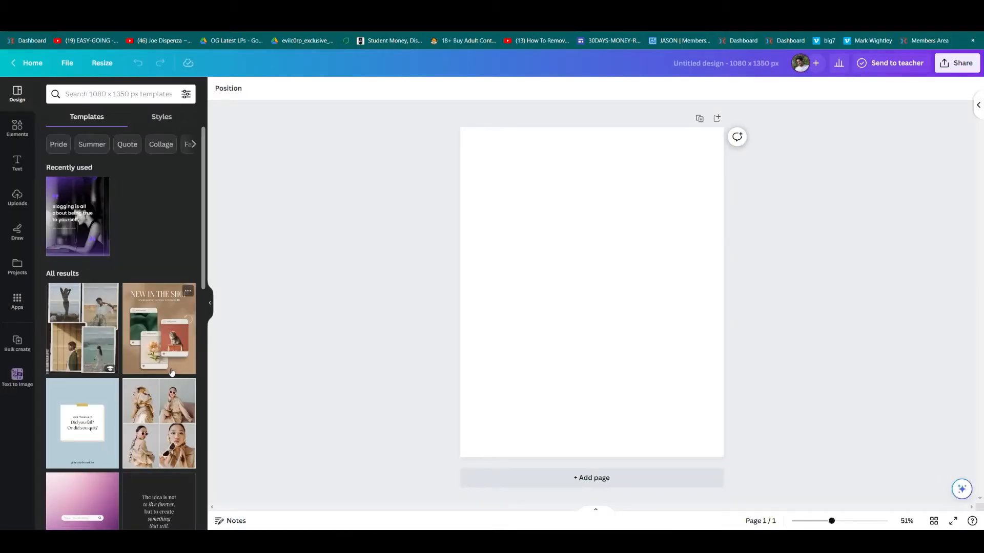
scroll(169, 384, "down", 9)
scroll(130, 358, "up", 9)
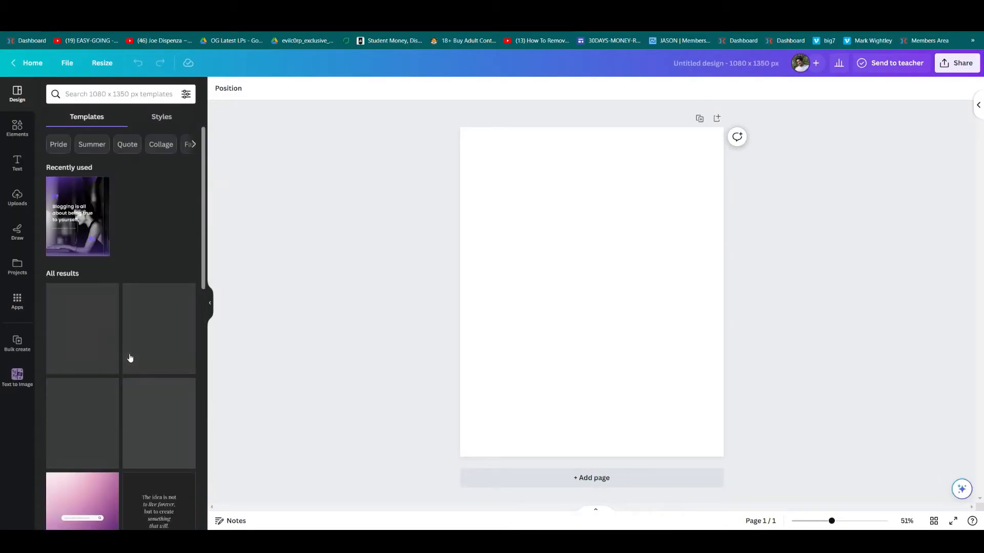
left_click(632, 298)
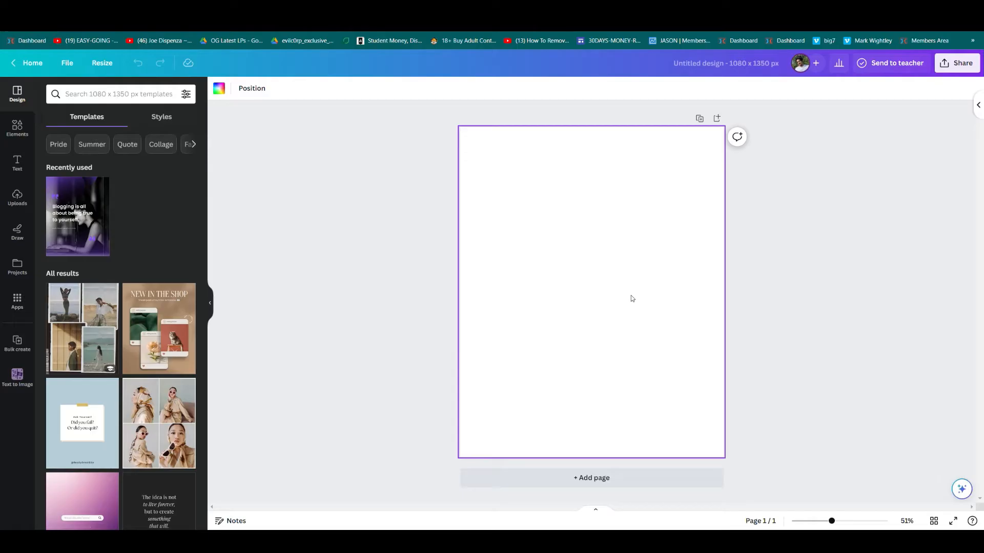
Add a heading holding the pasted 'Success is not final, failure is not fatal…' quote, resized and centred.
left_click(17, 163)
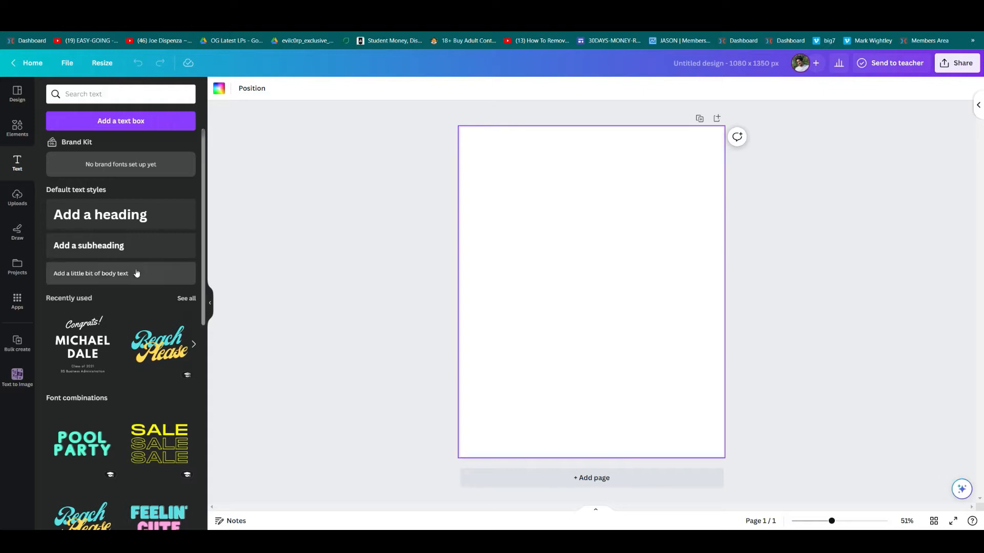
left_click(106, 215)
key("ctrl+b")
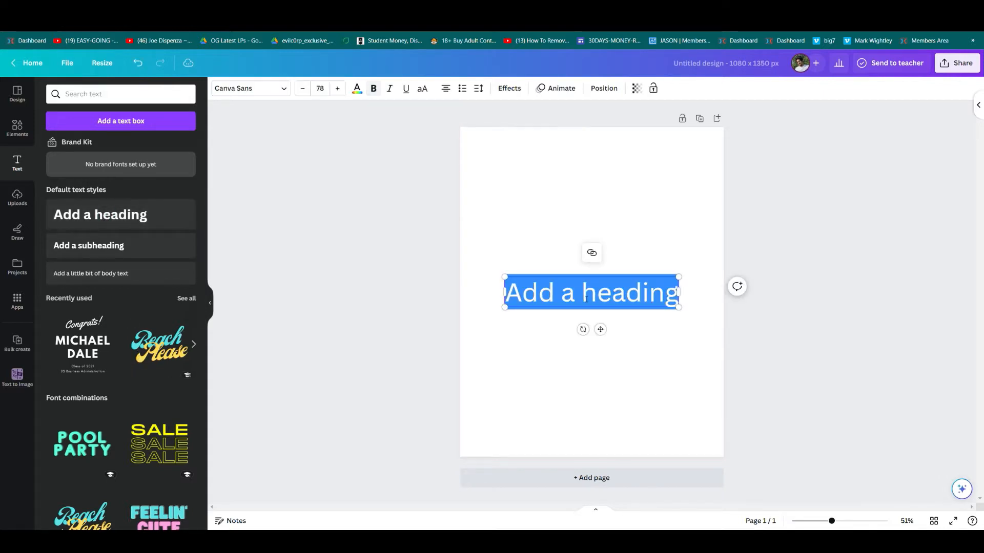
type("\"Success is not final, failure is not fatal: It is the courage to continue that counts.\"")
left_click_drag(724, 210, 615, 231)
left_click(343, 237)
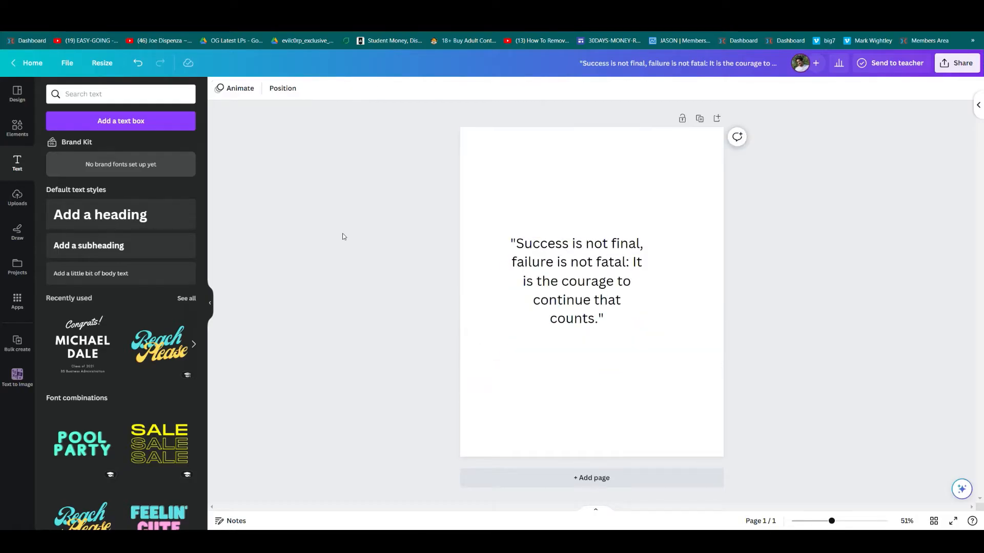
left_click(17, 128)
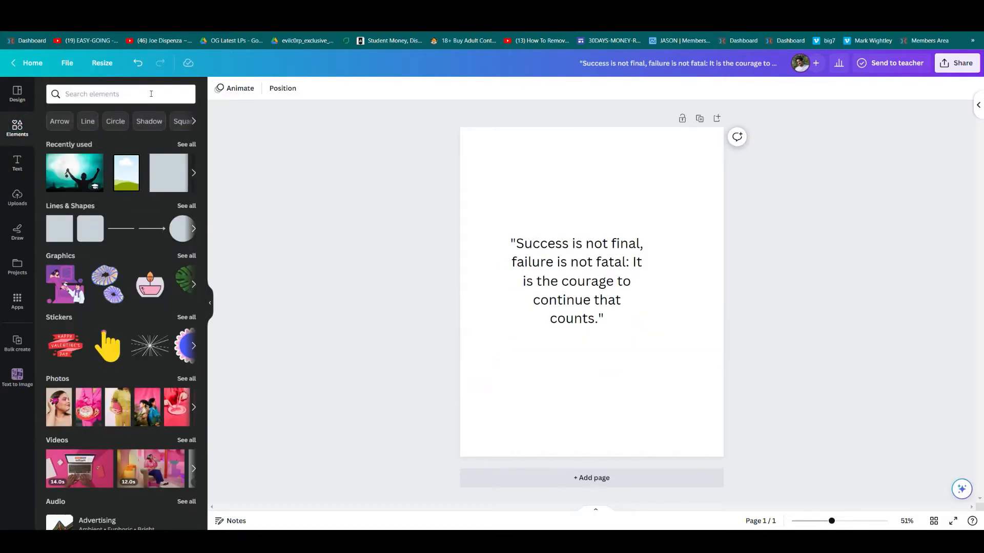
Set the red-ladder 'motivation' photo as the page background and move the quote to the upper middle.
left_click(116, 96)
type("mo")
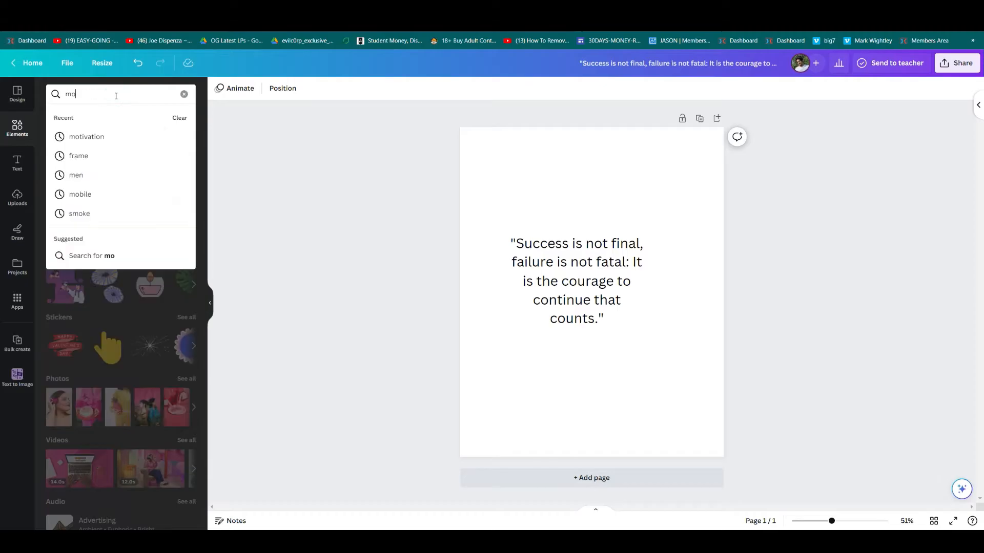
left_click(87, 136)
left_click(114, 117)
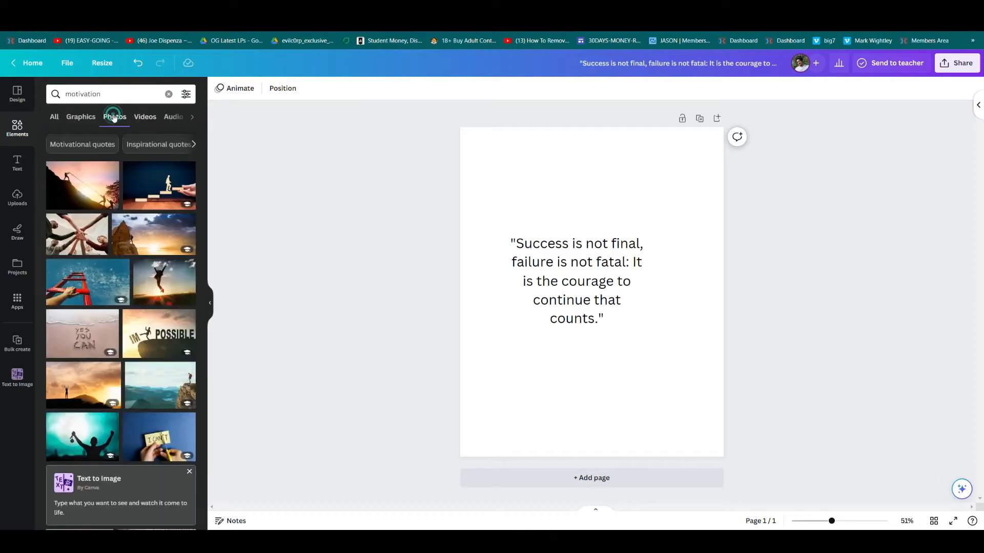
left_click(92, 278)
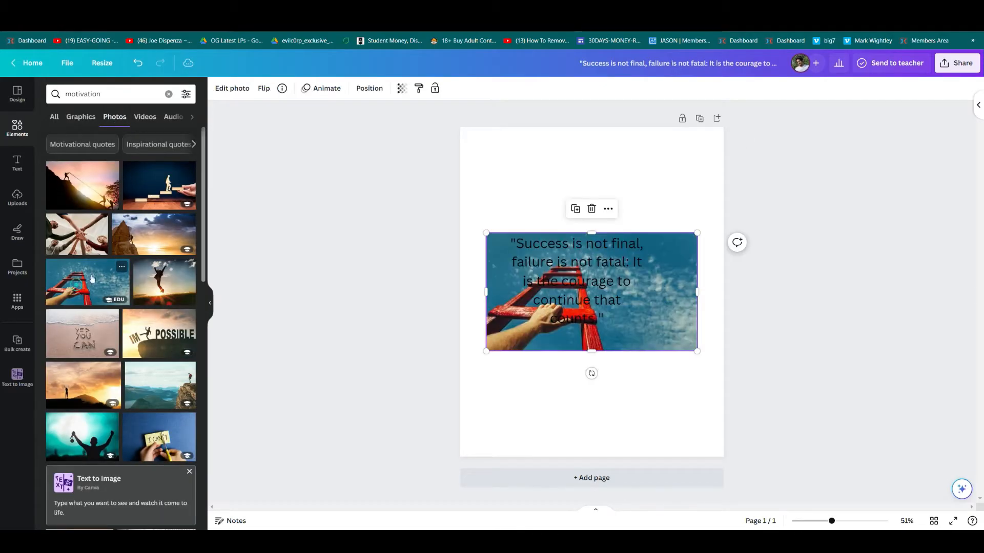
left_click(607, 208)
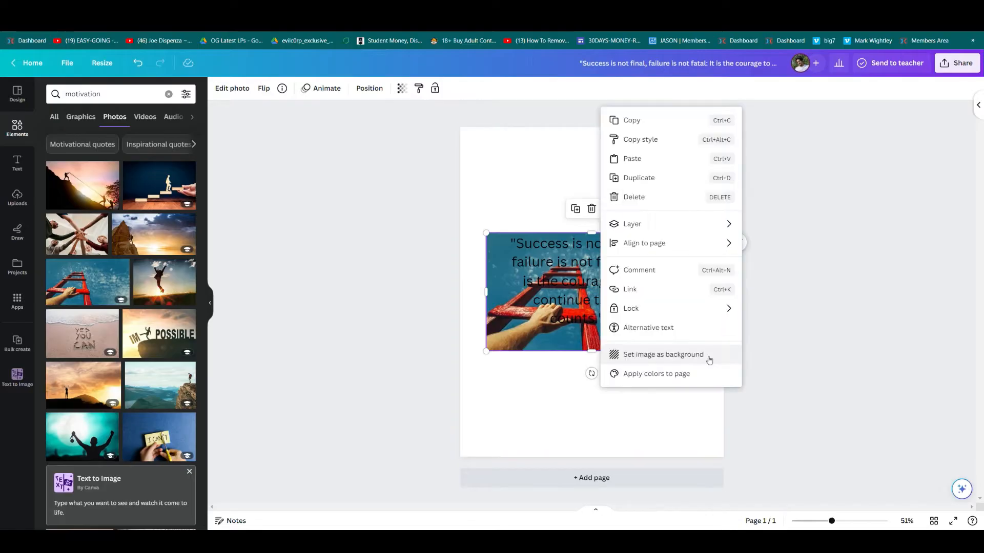
left_click(709, 360)
left_click_drag(576, 279, 590, 236)
left_click(363, 290)
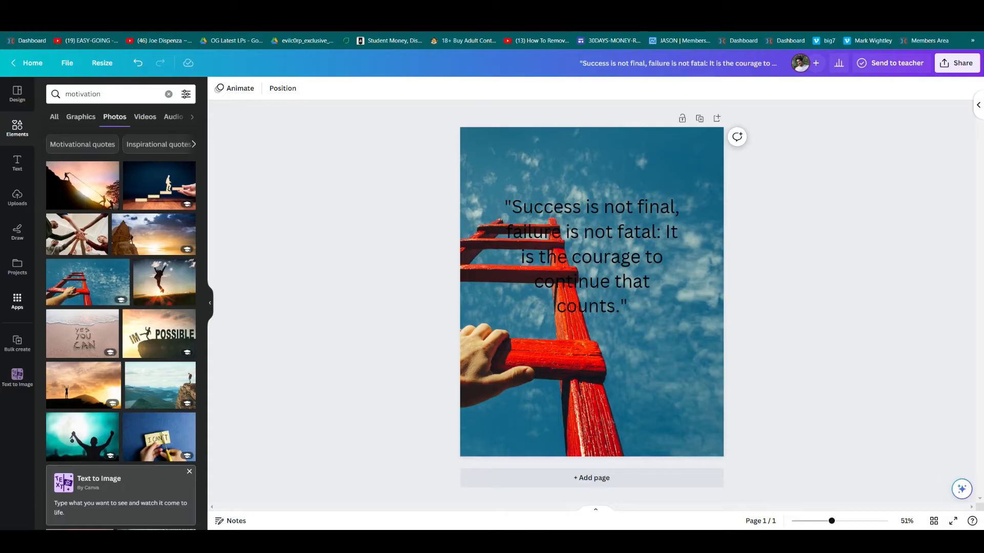
left_click(15, 130)
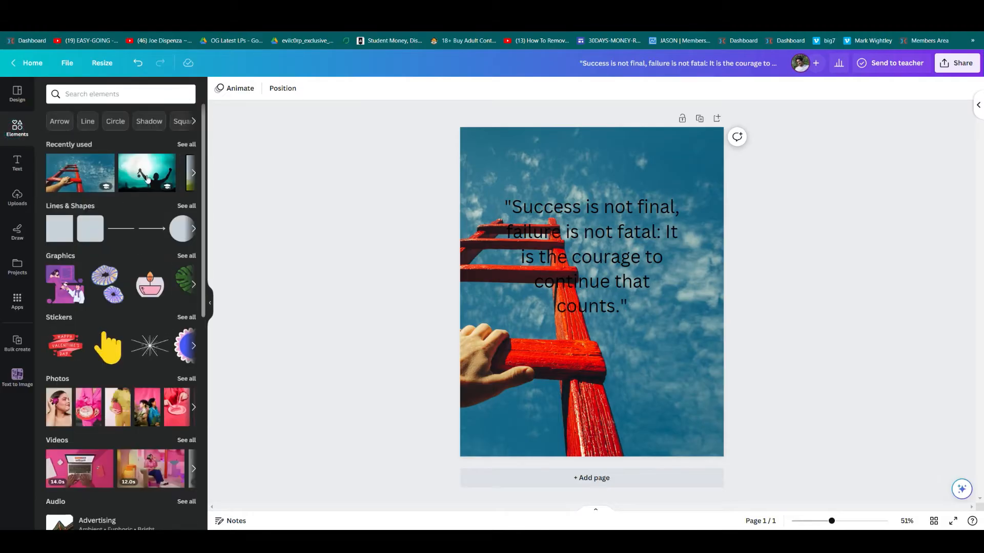
Add a red square and resize it to 1080 × 1080 across the page width.
left_click(59, 229)
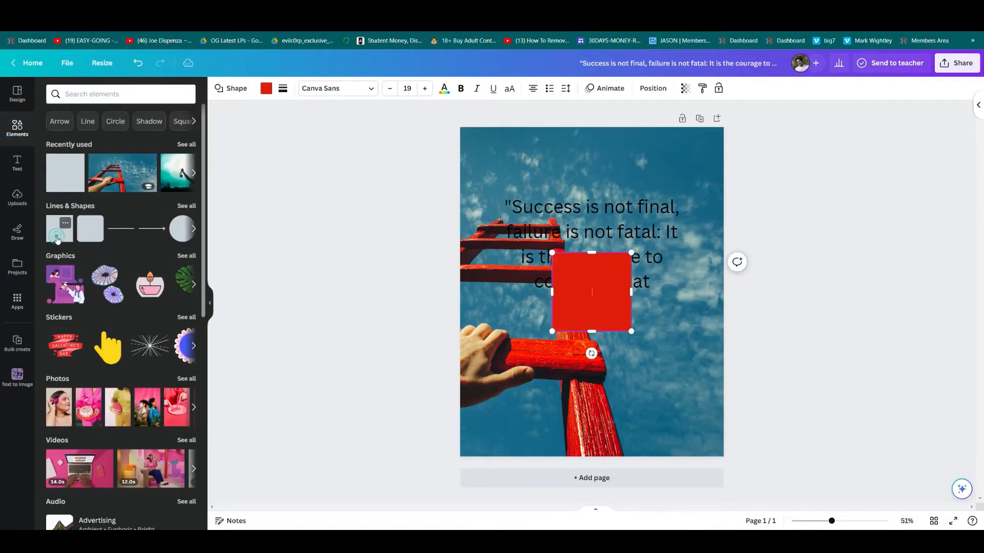
left_click(416, 347)
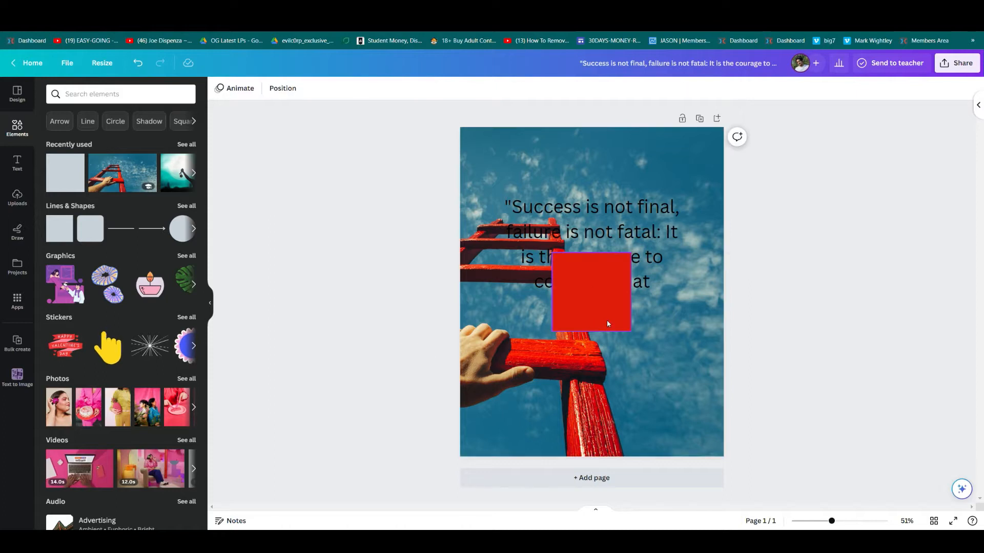
left_click(607, 321)
key("Delete")
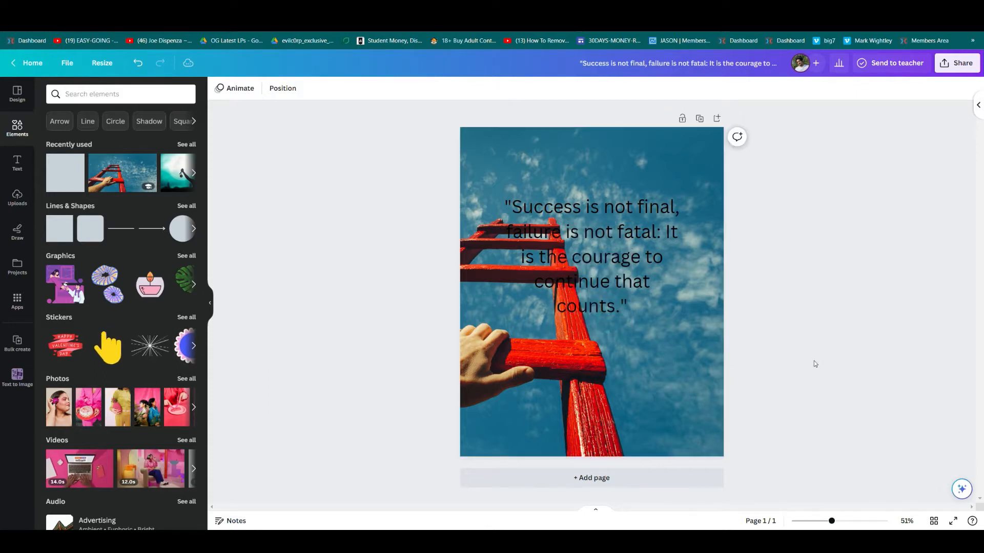
key("ctrl+z")
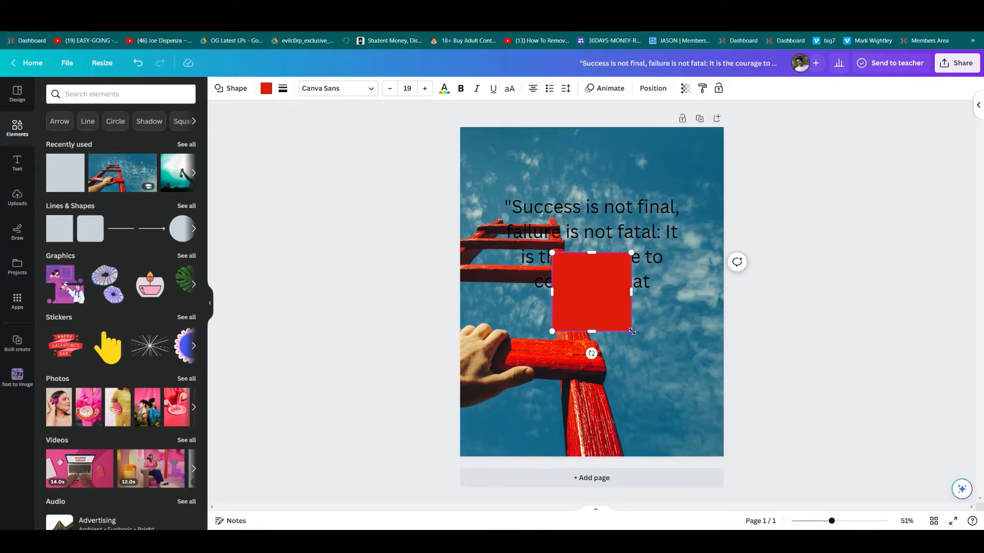
left_click_drag(632, 332, 740, 409)
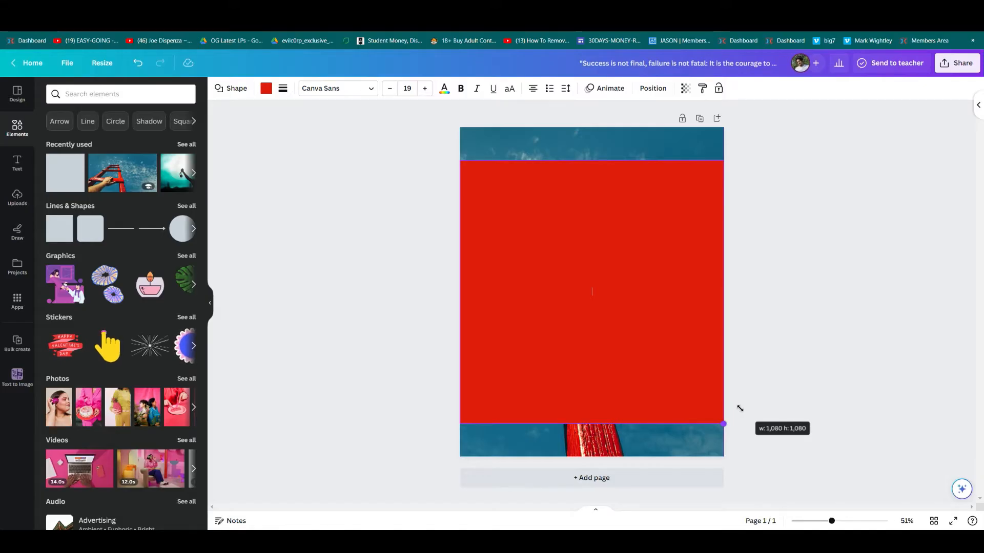
left_click_drag(740, 408, 740, 410)
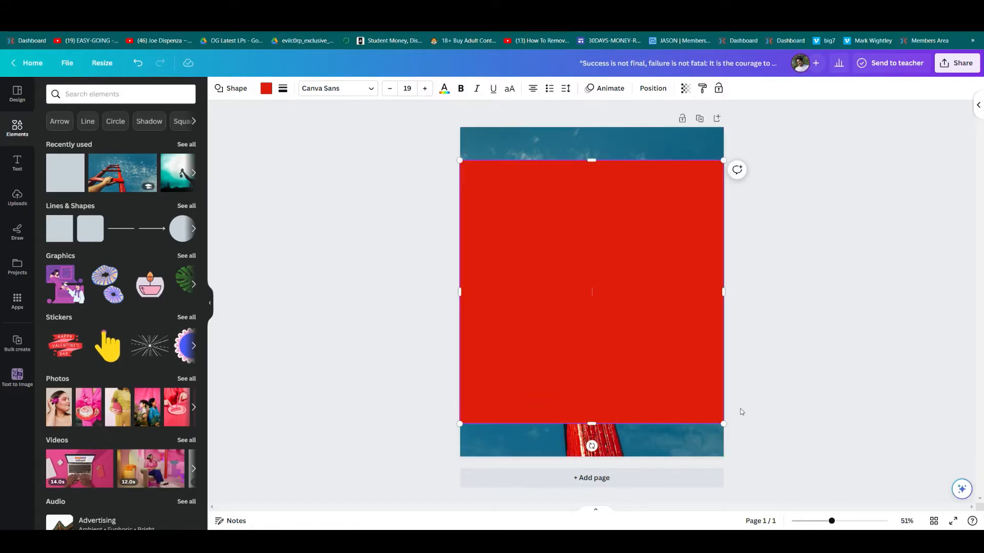
left_click(751, 292)
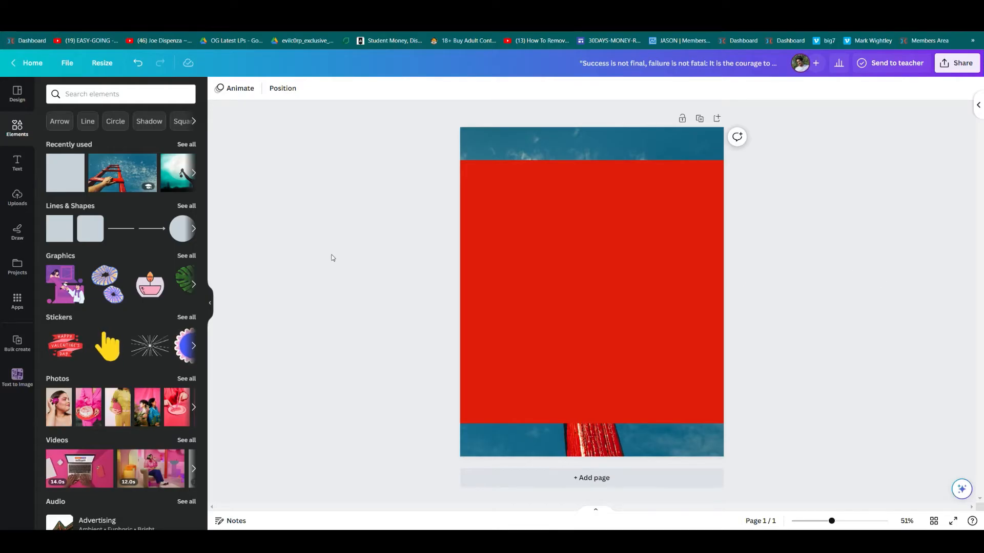
Show rulers, place a guide at the square's top edge, delete the square, and raise the quote slightly.
key("shift+r")
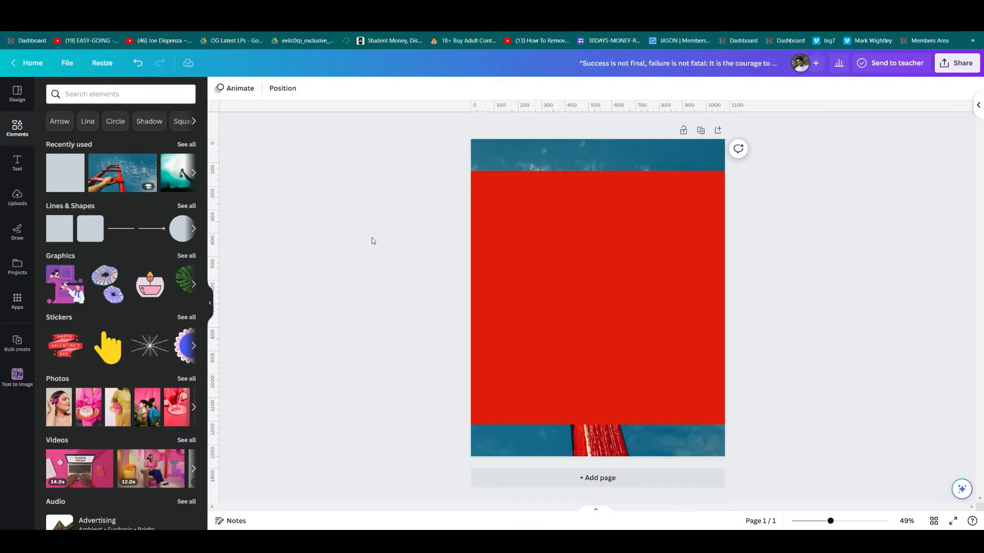
left_click_drag(564, 106, 558, 176)
left_click(830, 316)
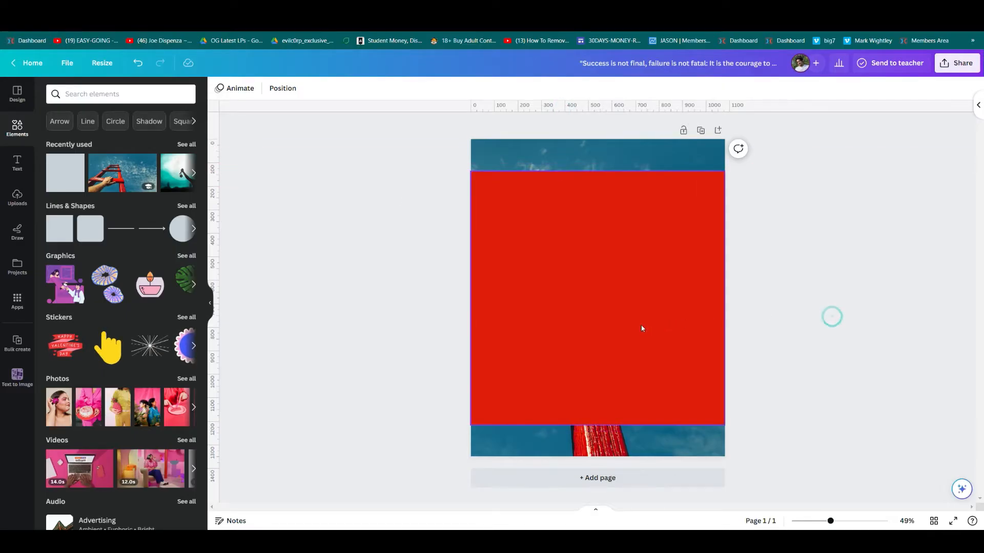
left_click(641, 326)
key("Delete")
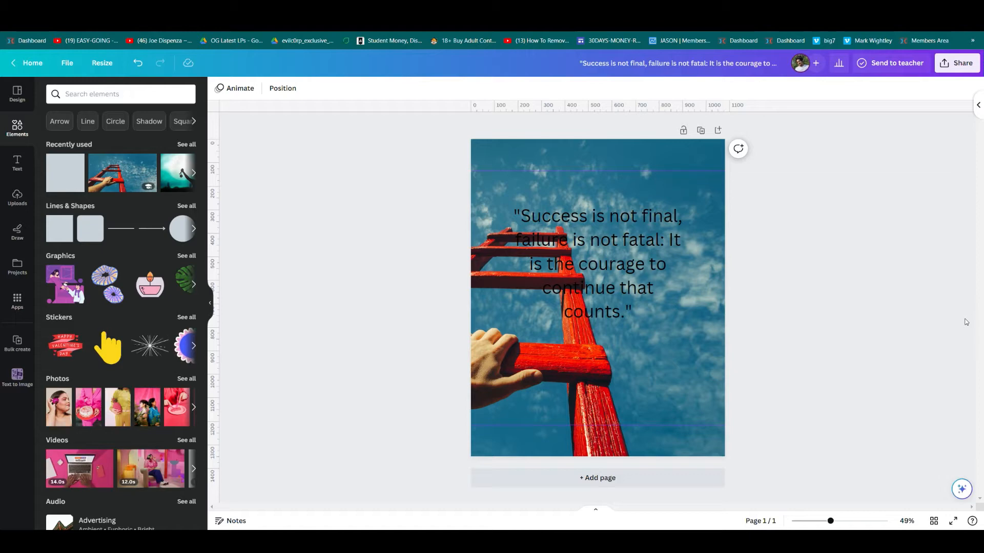
left_click_drag(583, 299, 583, 282)
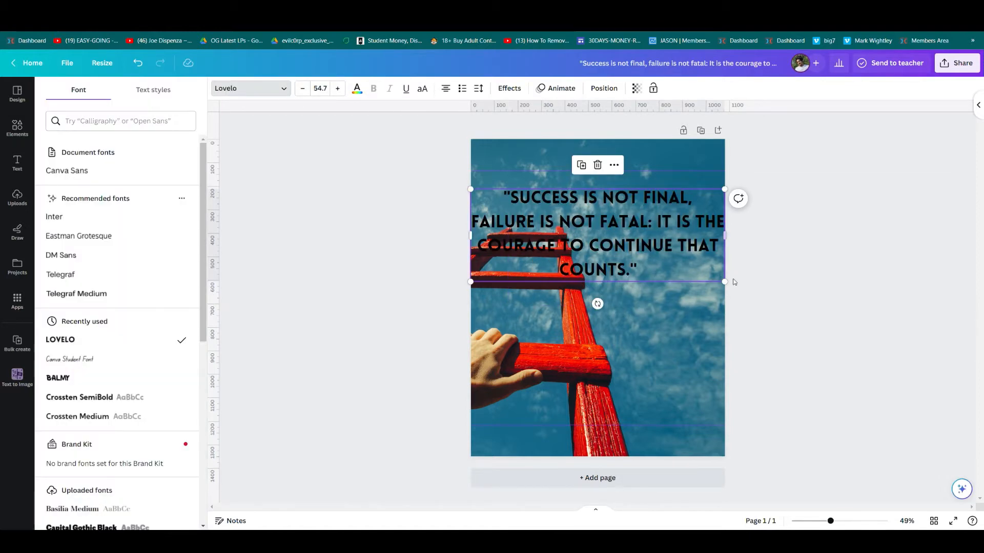
Make the quote text white with a thicker black outline and centre it on the page.
left_click_drag(726, 279, 691, 269)
left_click(357, 88)
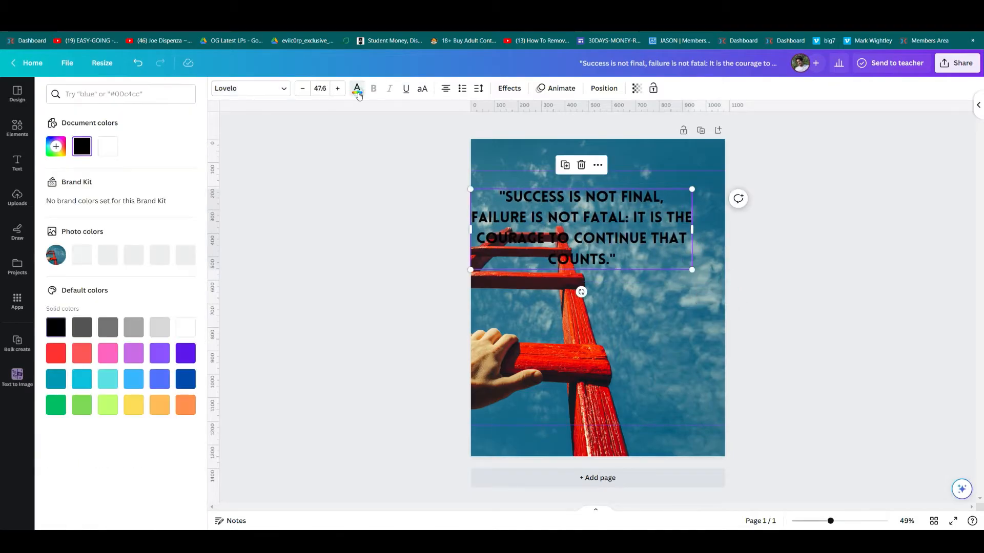
left_click(191, 329)
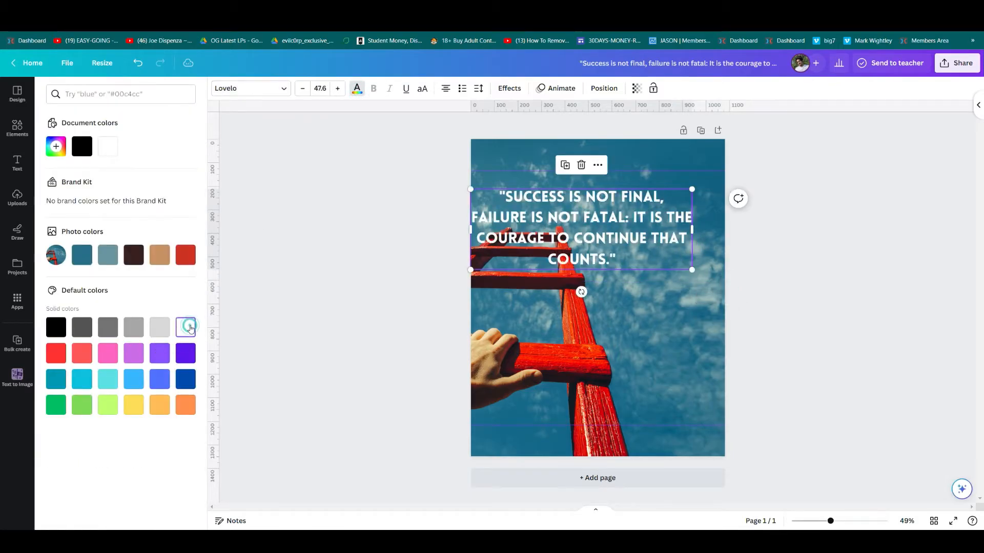
left_click(509, 88)
left_click(180, 215)
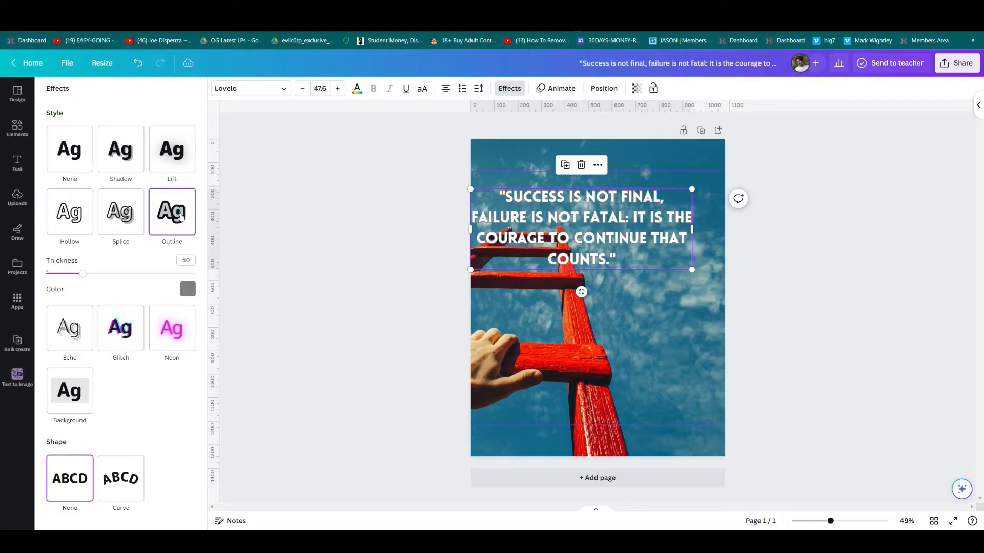
left_click(187, 289)
left_click(54, 445)
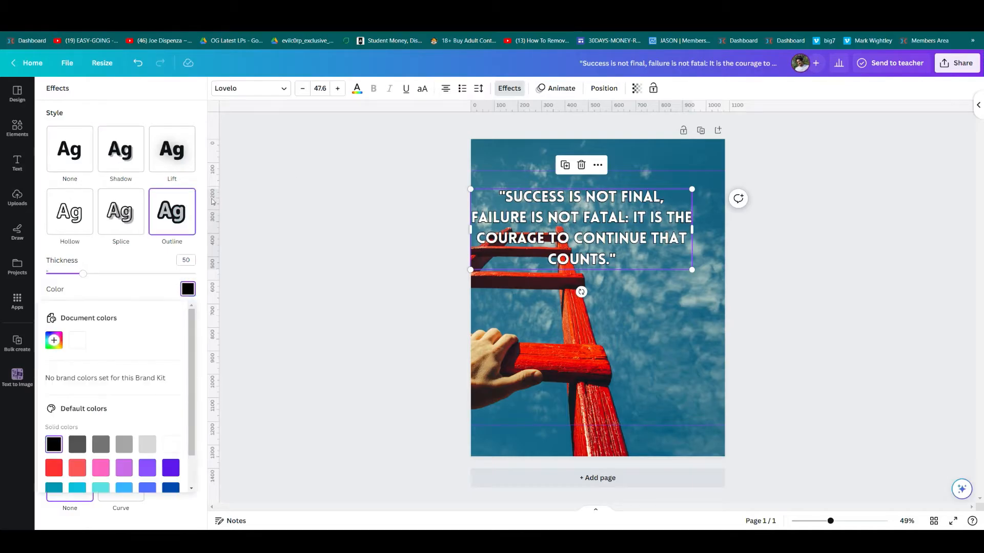
left_click_drag(84, 274, 98, 275)
left_click(375, 292)
left_click_drag(588, 239, 584, 249)
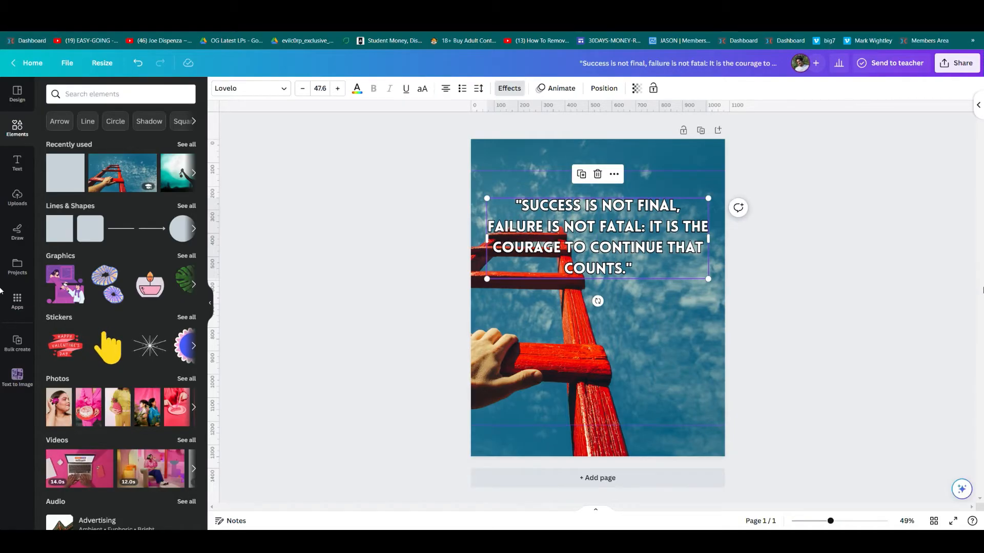
Duplicate the quote below the original and select the author's name in ChatGPT's table.
key("ctrl+d")
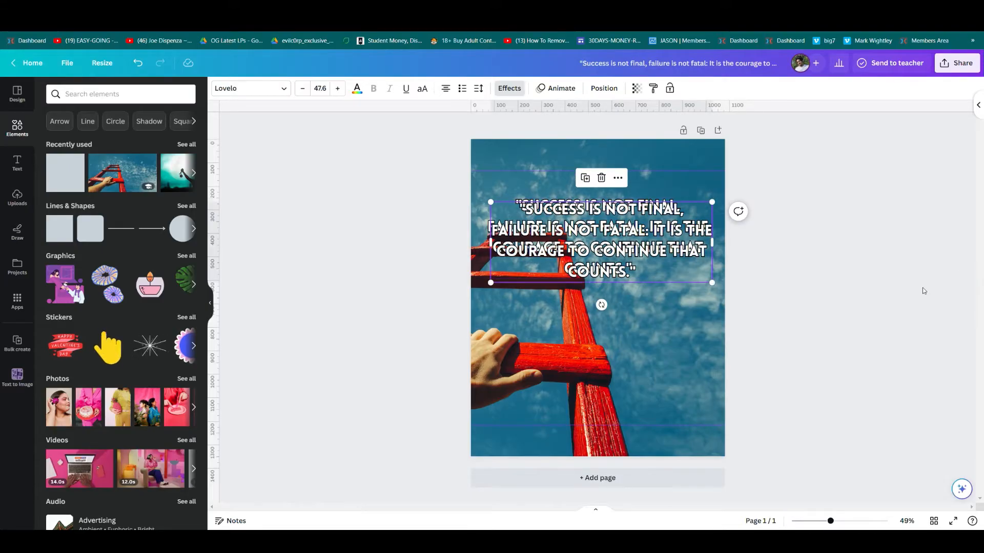
left_click_drag(620, 256, 620, 381)
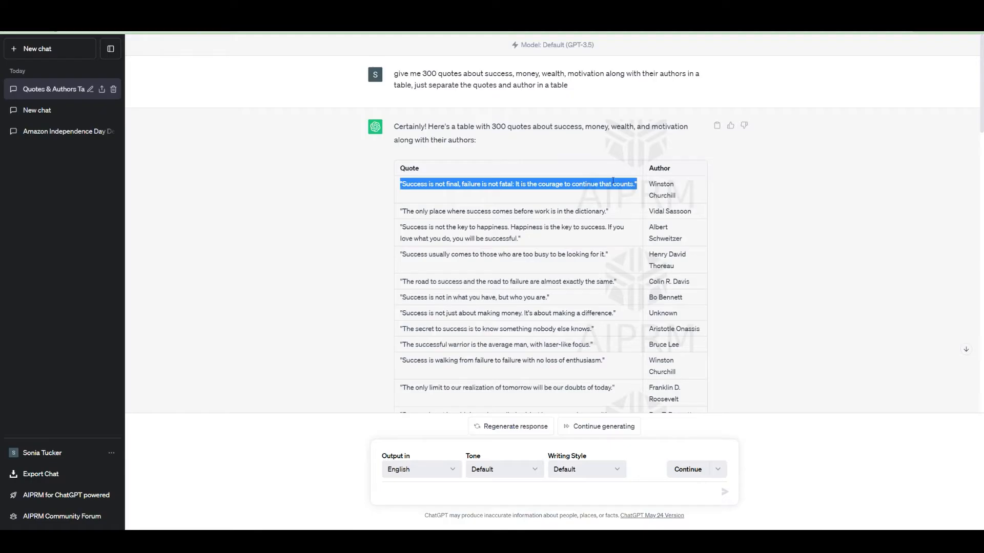
left_click_drag(683, 197, 655, 185)
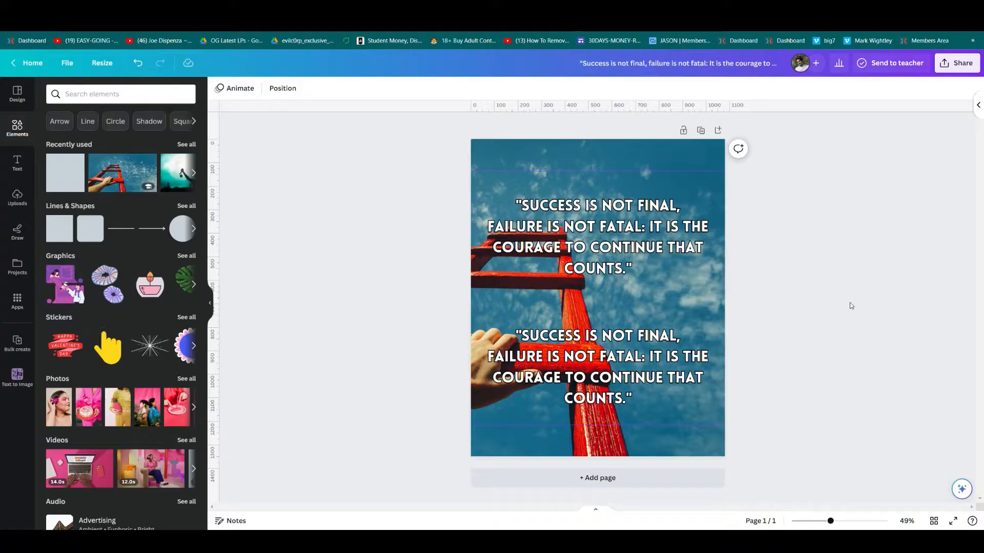
Replace the lower copy with the pasted author name in Crossten Medium, smaller, near the page bottom.
double_click(614, 391)
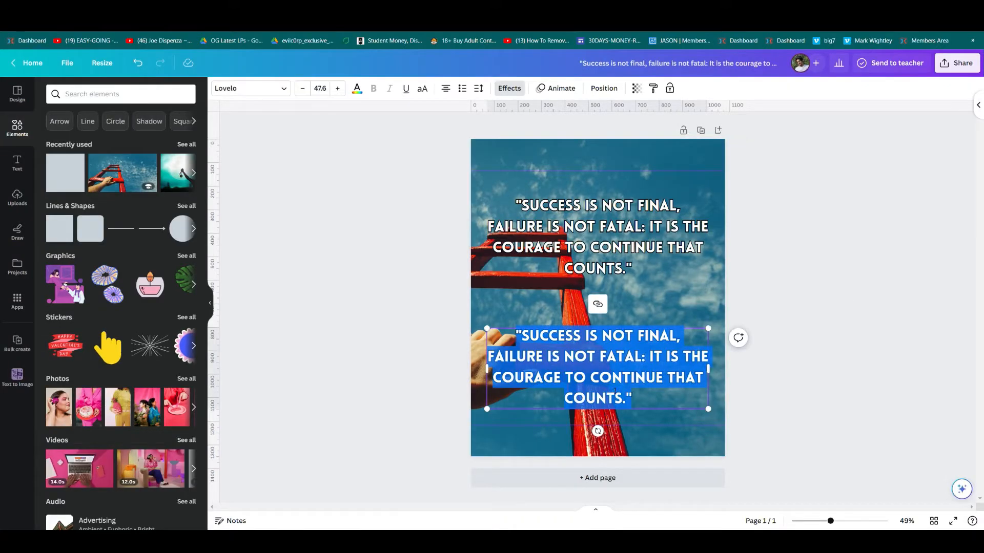
type("WINSTON CHURCHILL")
left_click_drag(608, 336, 608, 393)
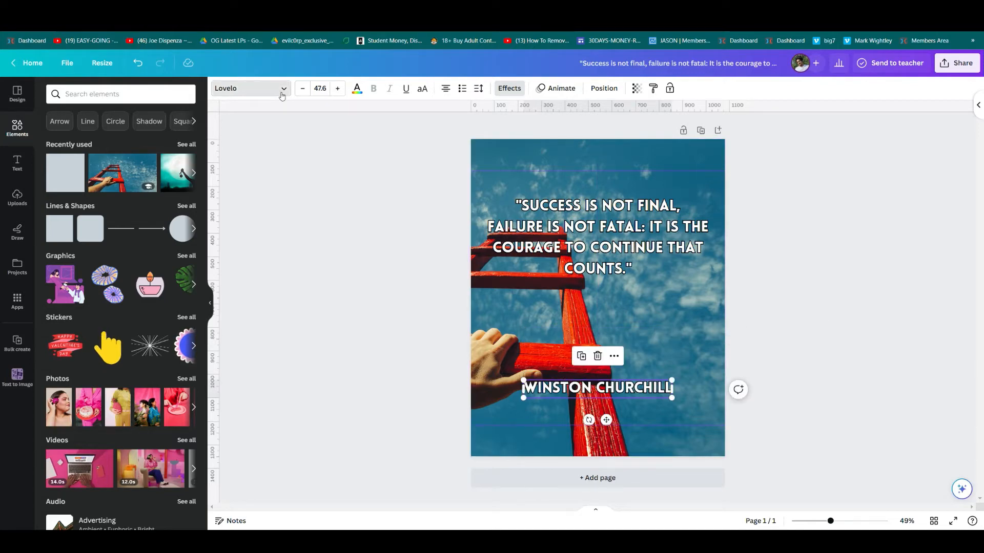
left_click(280, 89)
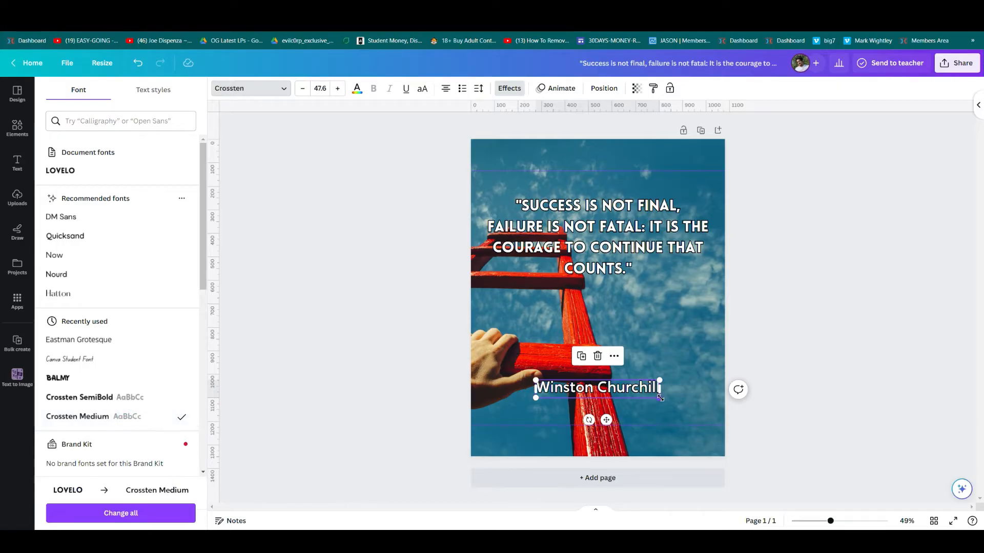
left_click_drag(658, 397, 614, 409)
left_click(901, 317)
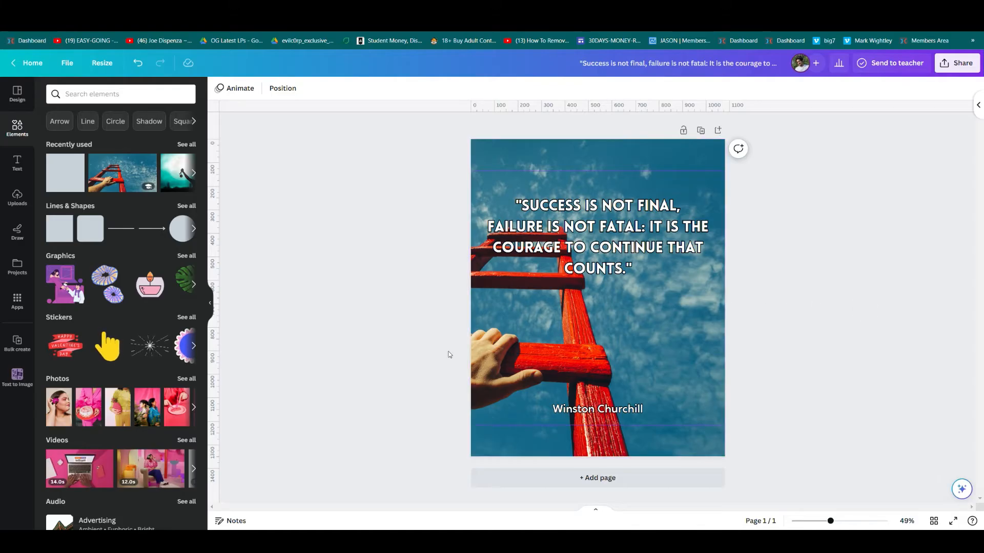
Add a thin horizontal line, lengthened and centred just above the author's name.
key("l")
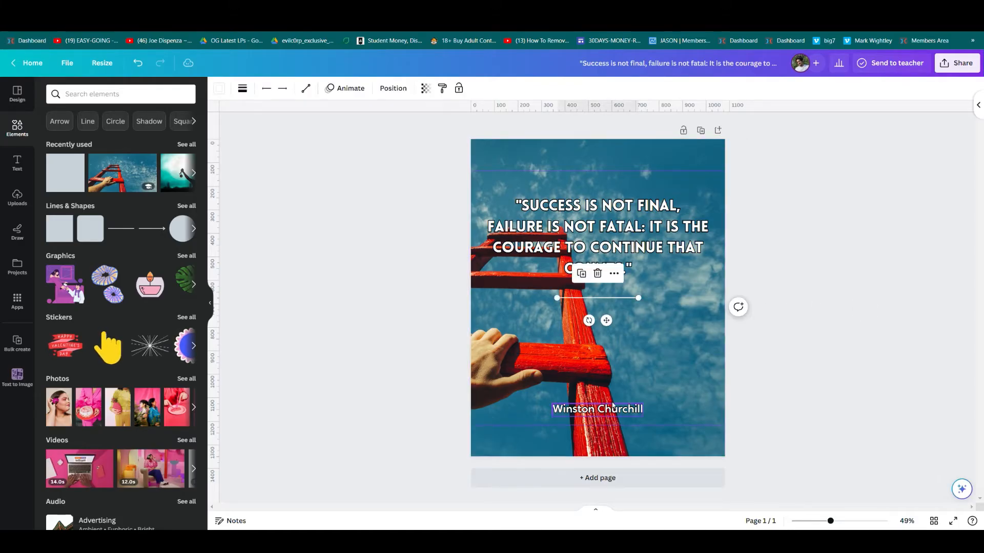
left_click(853, 293)
left_click_drag(574, 297, 492, 389)
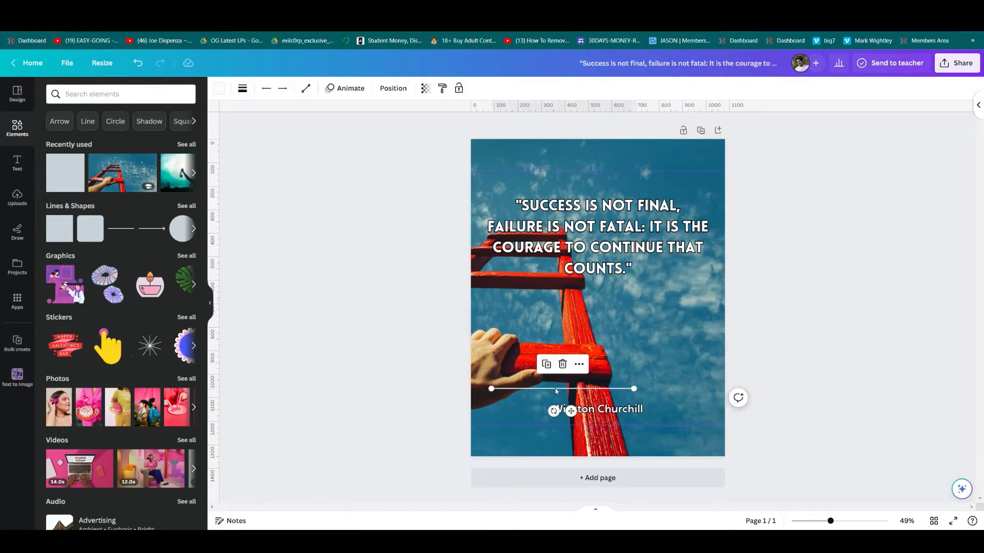
left_click_drag(554, 390, 585, 390)
left_click(833, 334)
Nudge the quote slightly lower, remove the upper guide and move the lower guide down.
left_click_drag(652, 237, 651, 247)
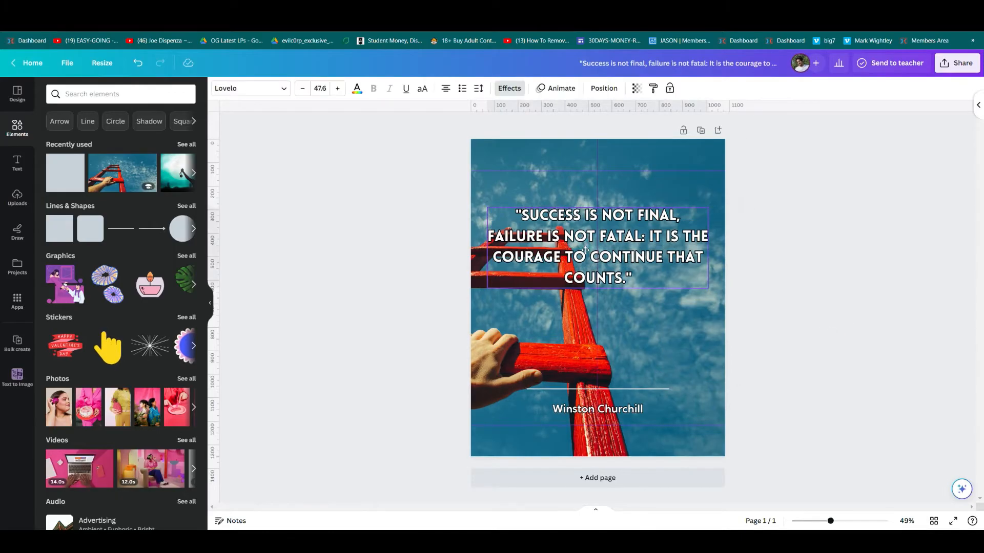
left_click(865, 279)
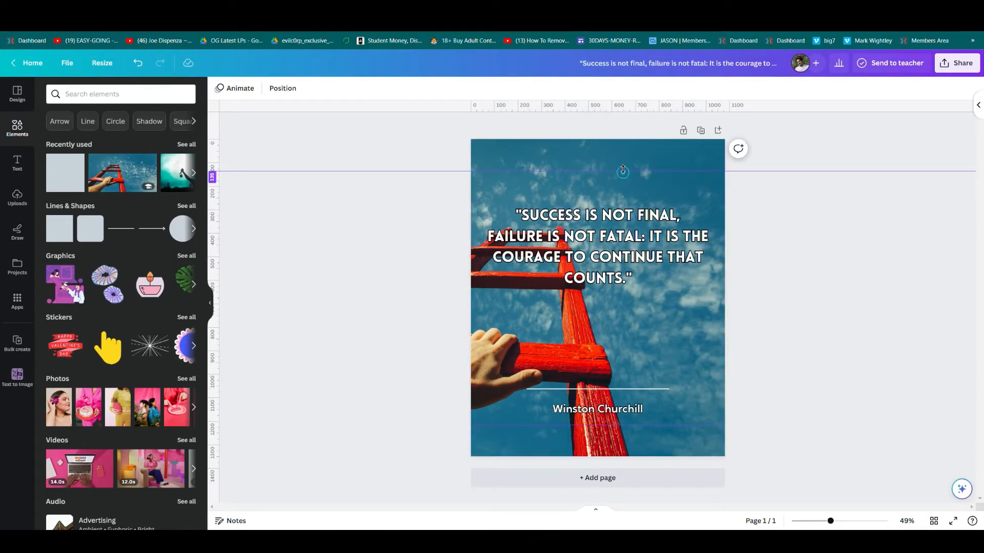
left_click_drag(622, 170, 621, 92)
left_click_drag(649, 426, 646, 510)
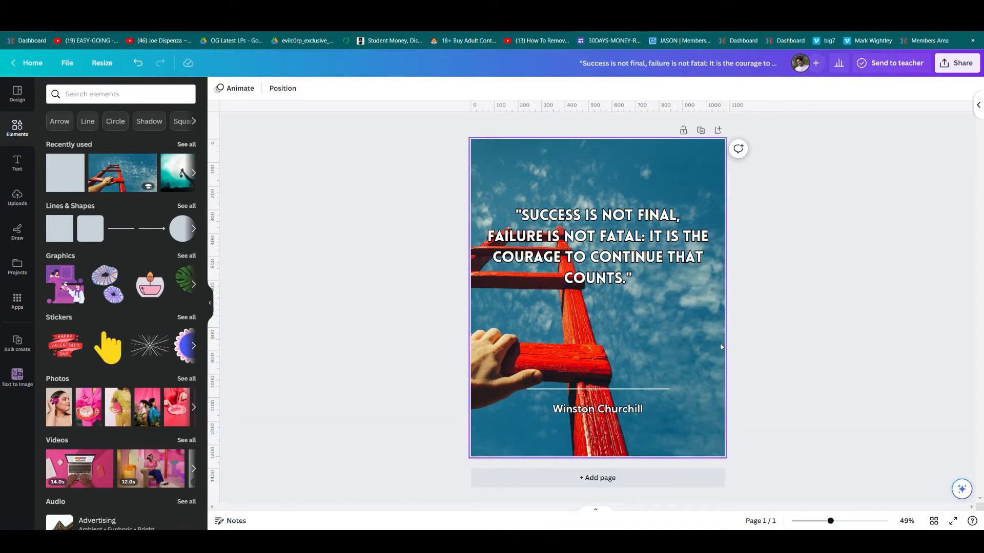
Draw a rectangle stretched over the whole page and fill it with black.
key("r")
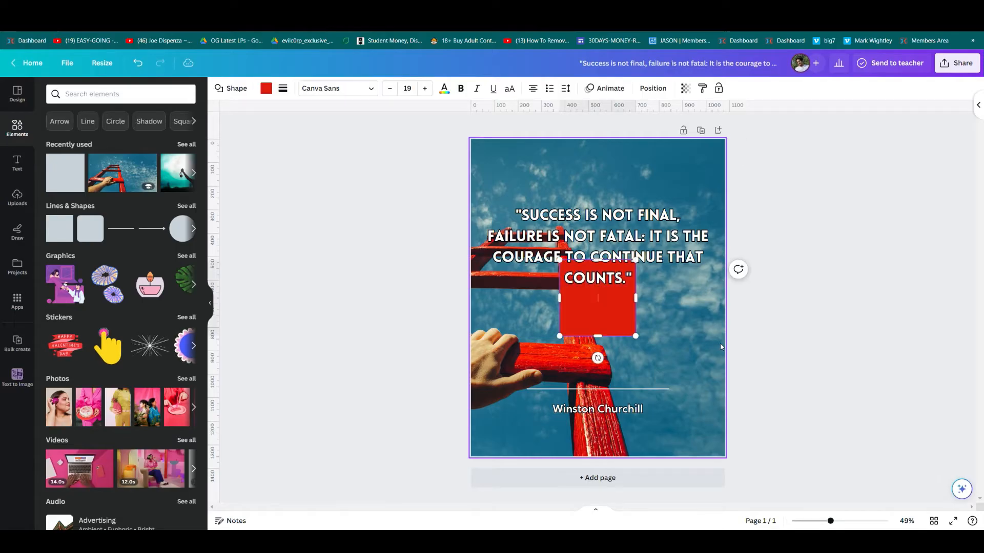
left_click_drag(636, 336, 725, 456)
left_click_drag(518, 206, 470, 140)
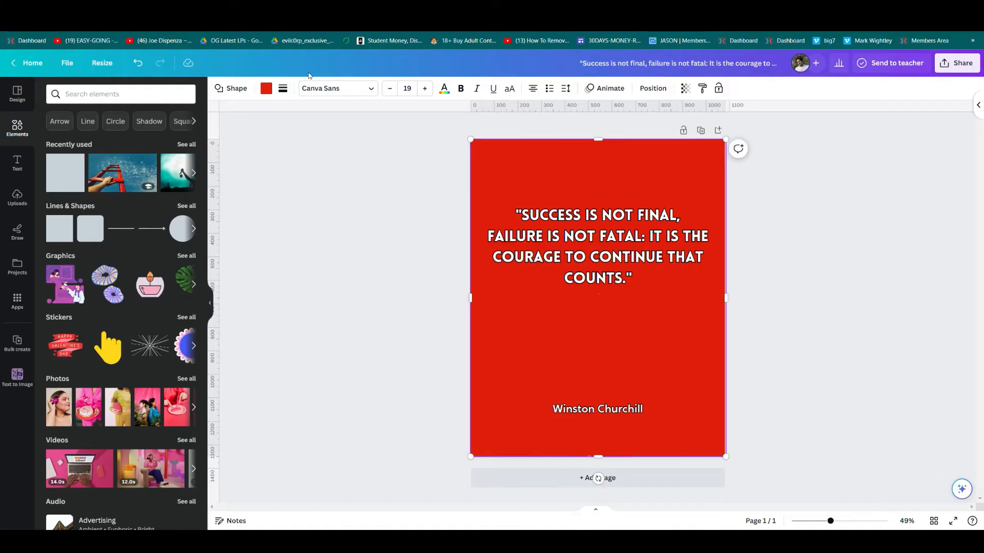
left_click(266, 89)
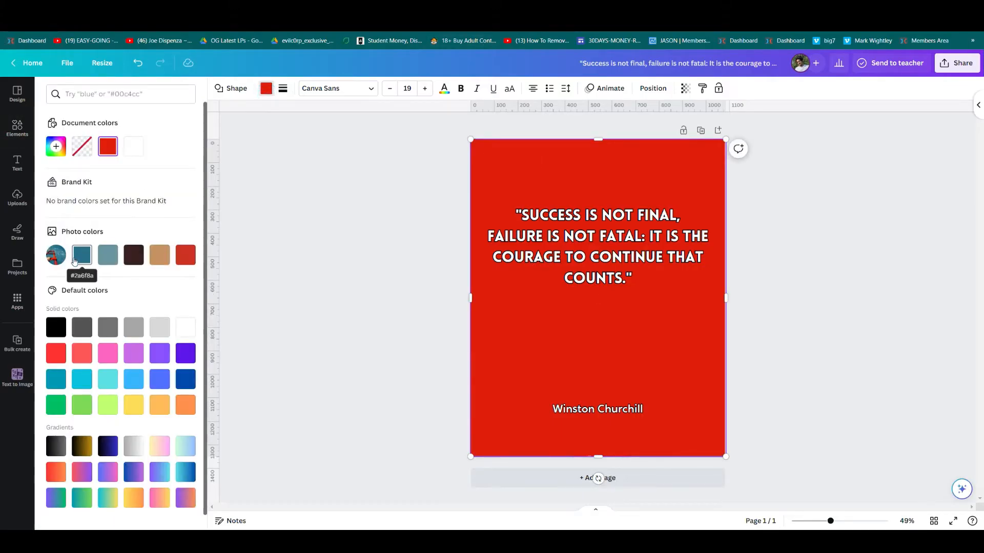
left_click(56, 327)
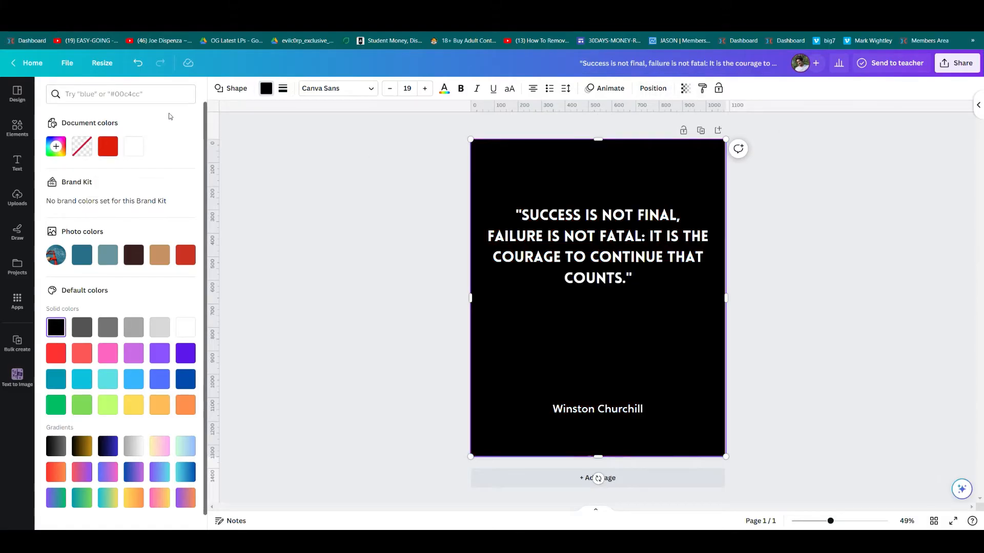
Change the fill to a top-white to bottom-black linear gradient and make it partly transparent.
left_click(59, 148)
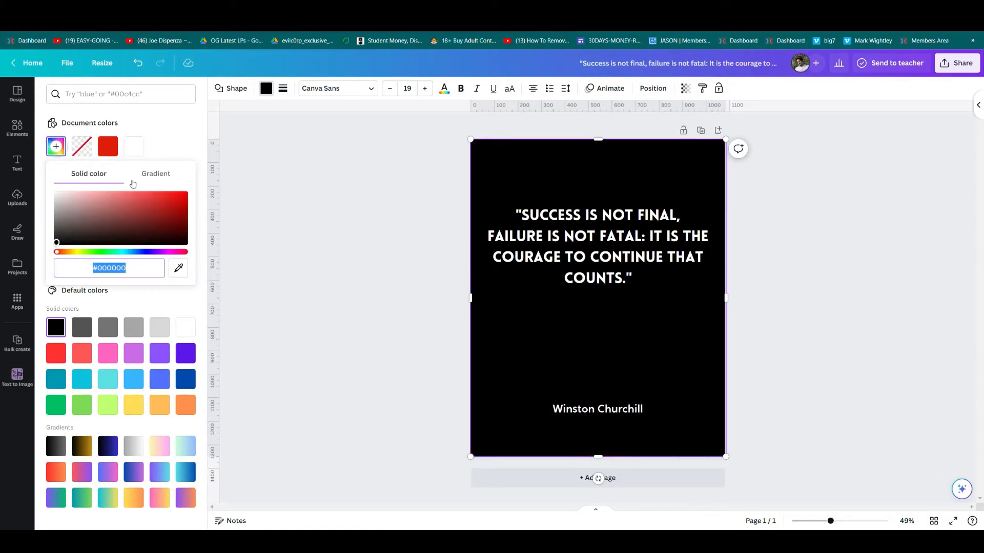
left_click(159, 174)
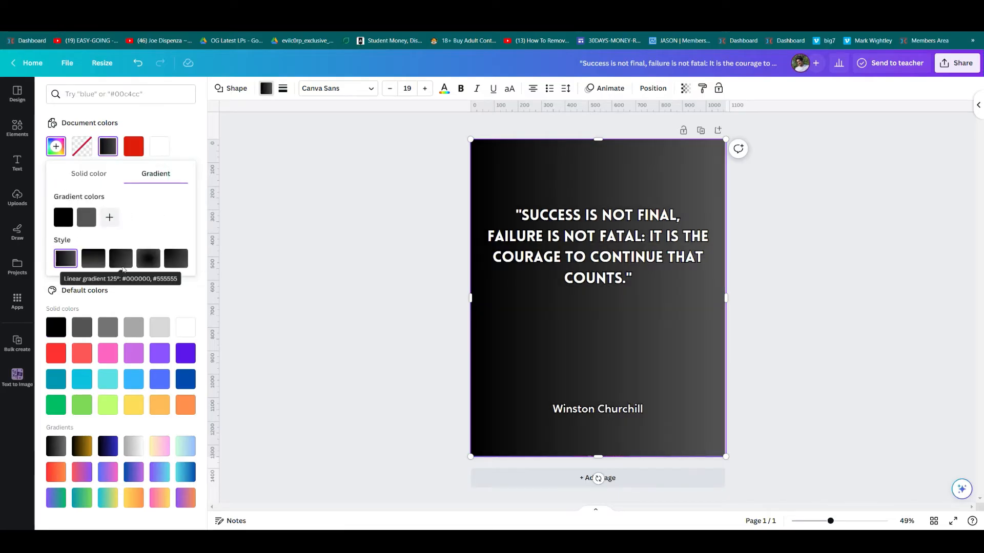
left_click(121, 258)
left_click(88, 221)
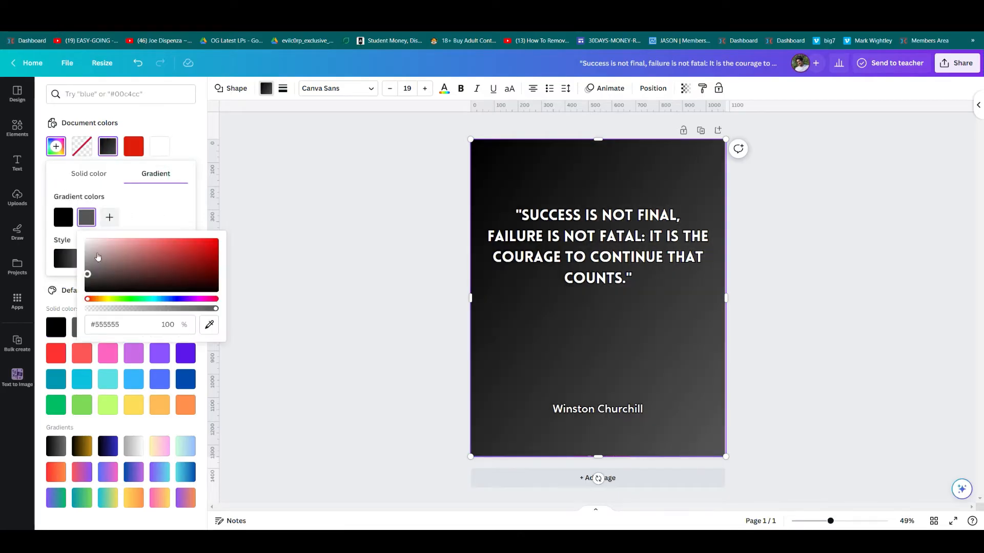
left_click_drag(97, 259, 87, 240)
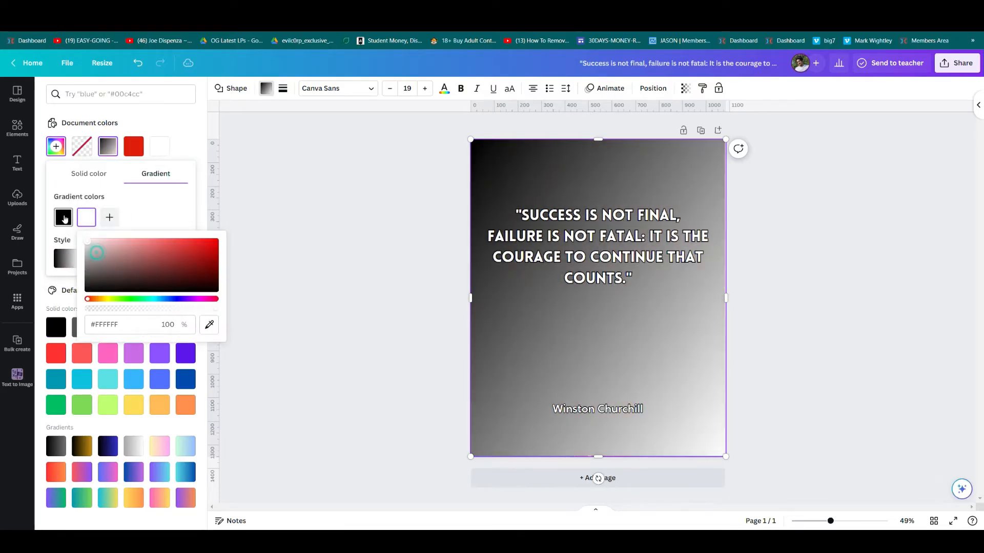
left_click(146, 212)
left_click(148, 258)
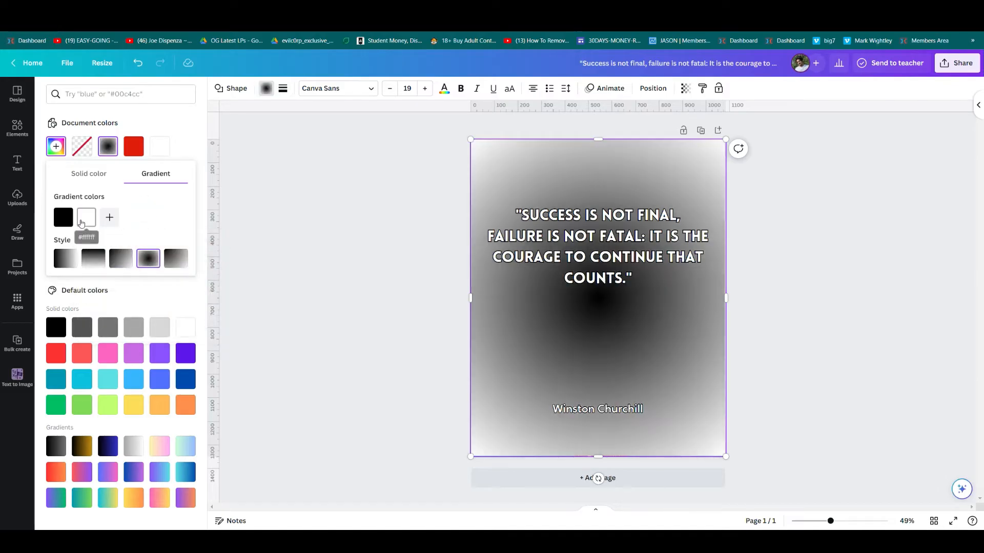
left_click(64, 218)
left_click_drag(73, 252, 27, 212)
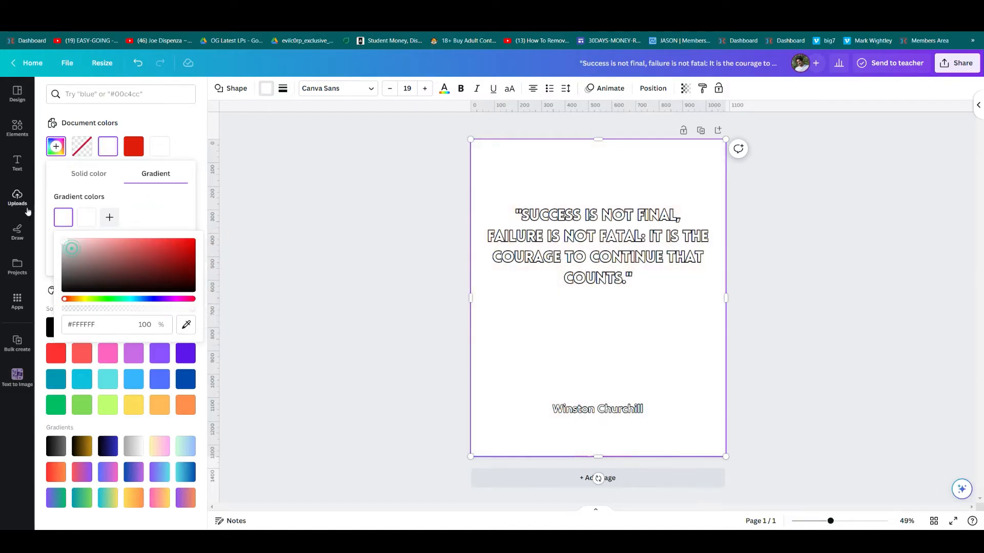
left_click(85, 222)
left_click_drag(154, 259, 252, 319)
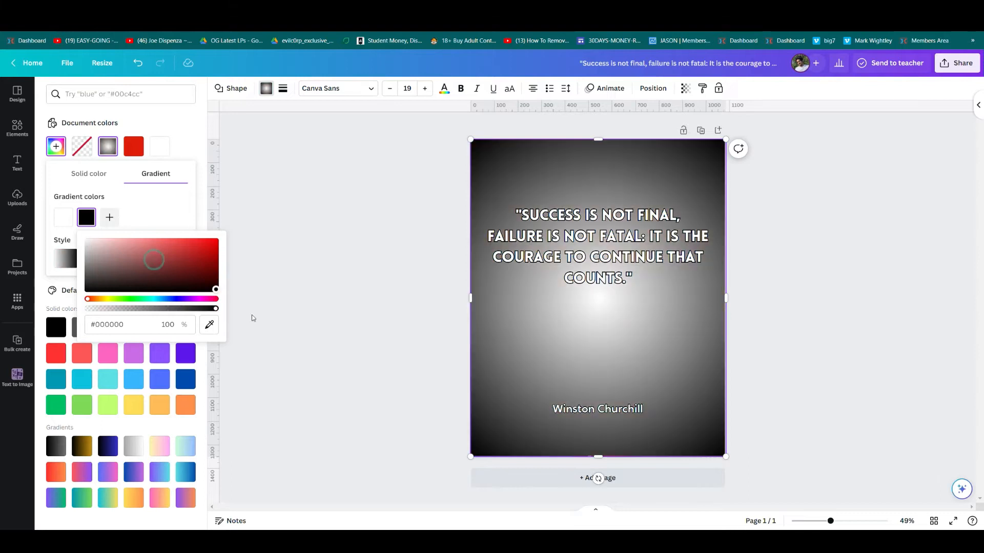
left_click(177, 208)
left_click(92, 260)
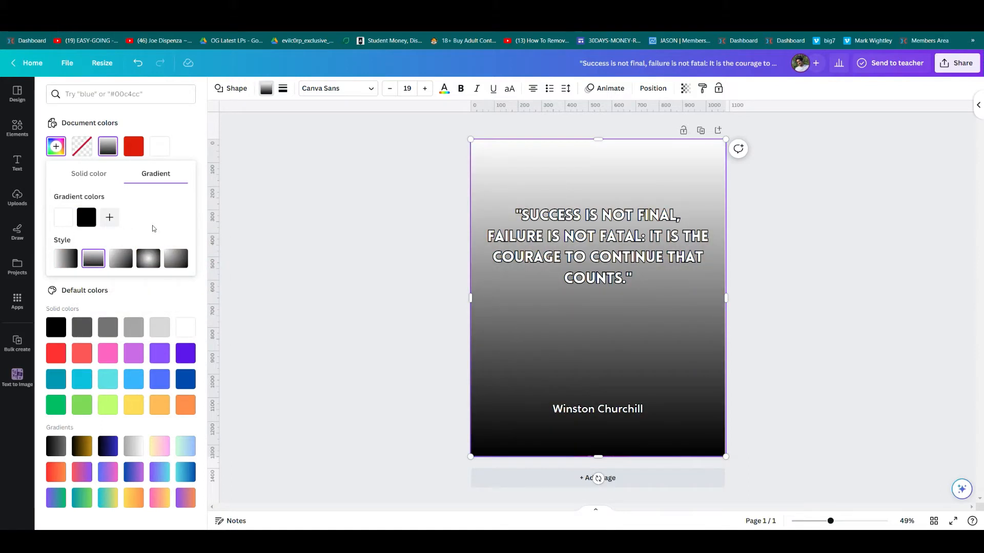
left_click(685, 89)
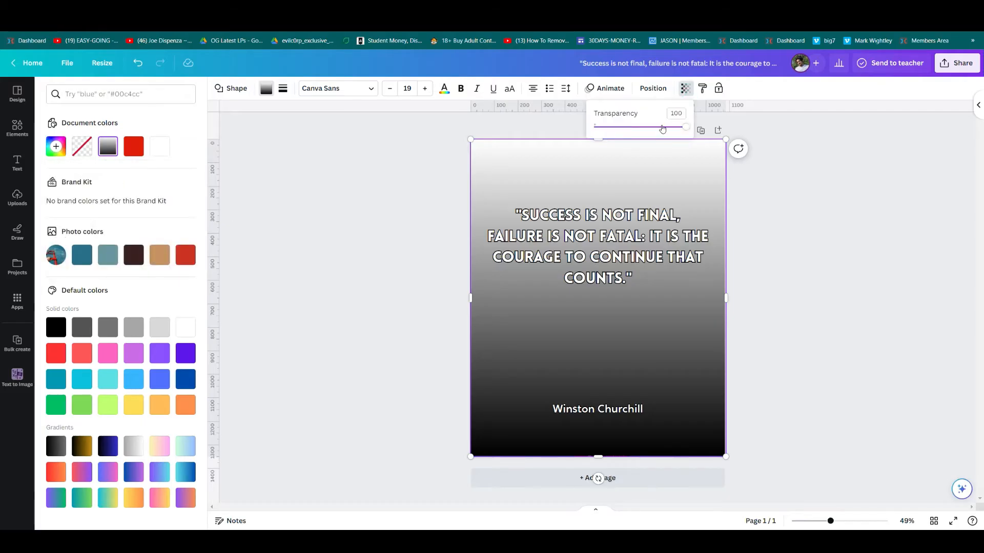
left_click_drag(661, 126, 630, 128)
Delete the ladder background photo from the page.
left_click(371, 231)
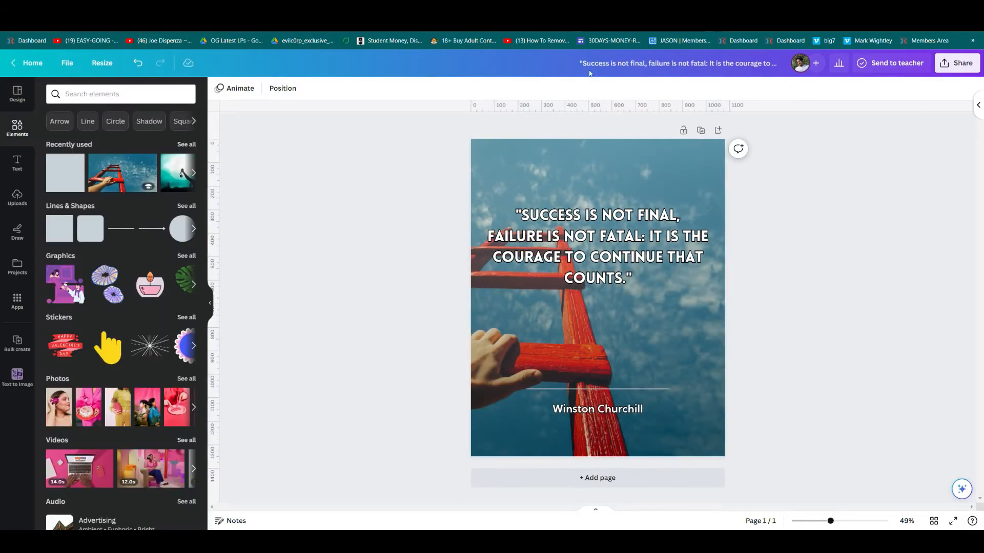
left_click(824, 234)
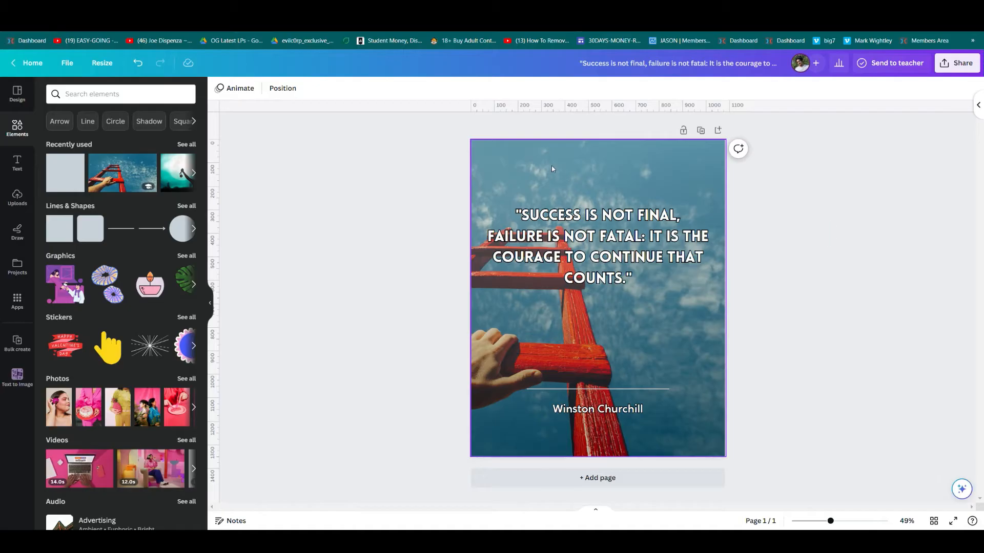
left_click(552, 167)
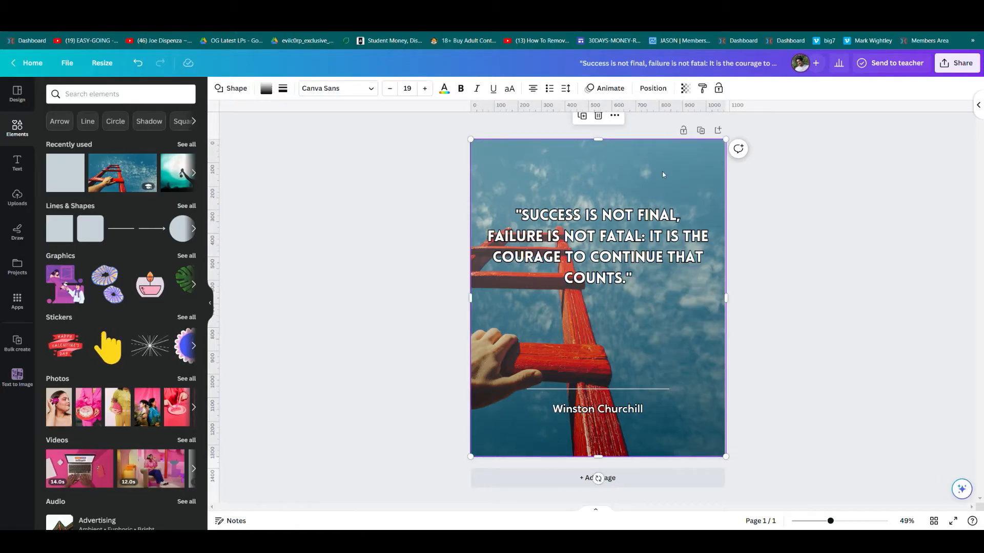
left_click(663, 173)
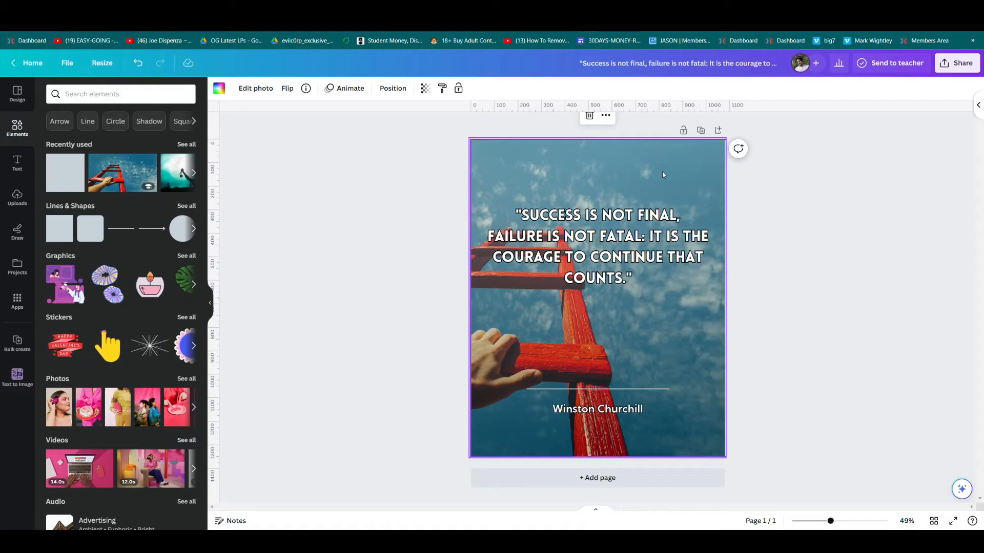
key("Delete")
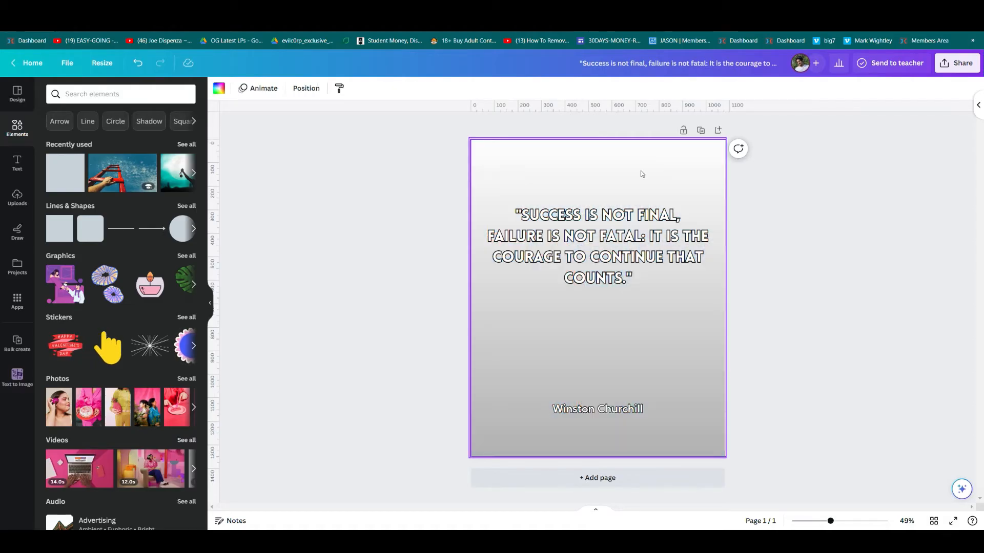
Search Elements for 'frame' and add a rectangular picture frame to the page.
left_click(150, 92)
left_click(119, 136)
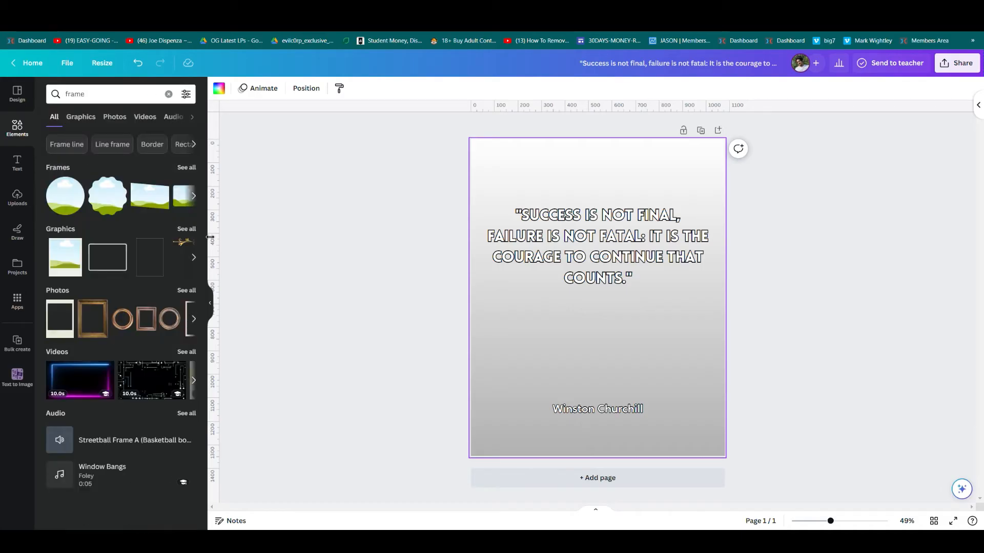
left_click(187, 167)
left_click(258, 292)
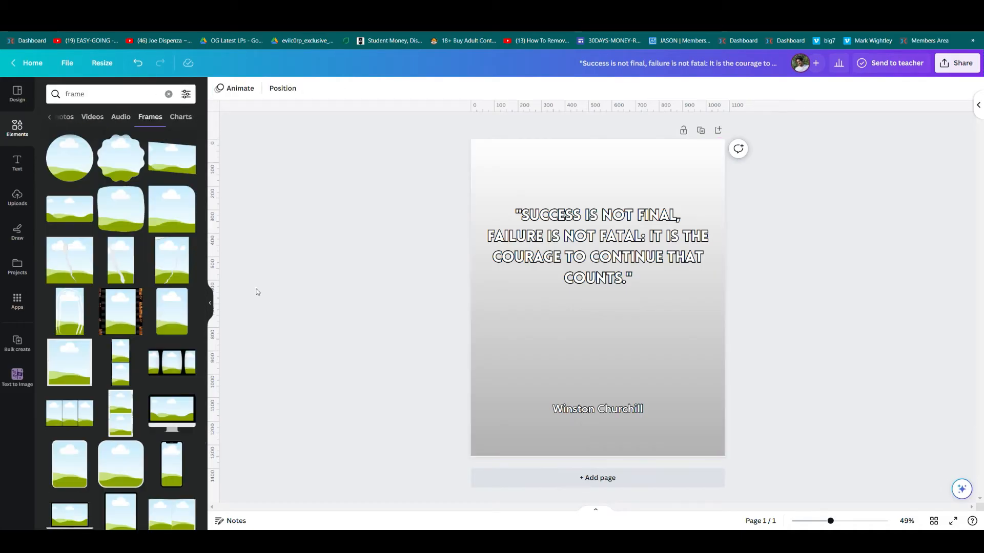
left_click(174, 324)
Stretch the frame over the whole page and send it behind the quote and author.
left_click_drag(616, 333, 538, 265)
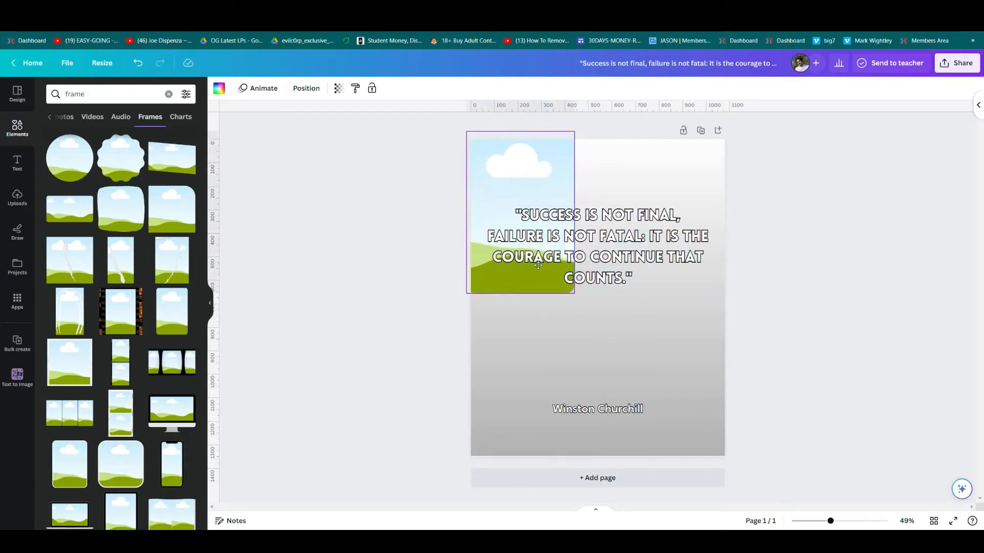
left_click_drag(574, 293, 936, 407)
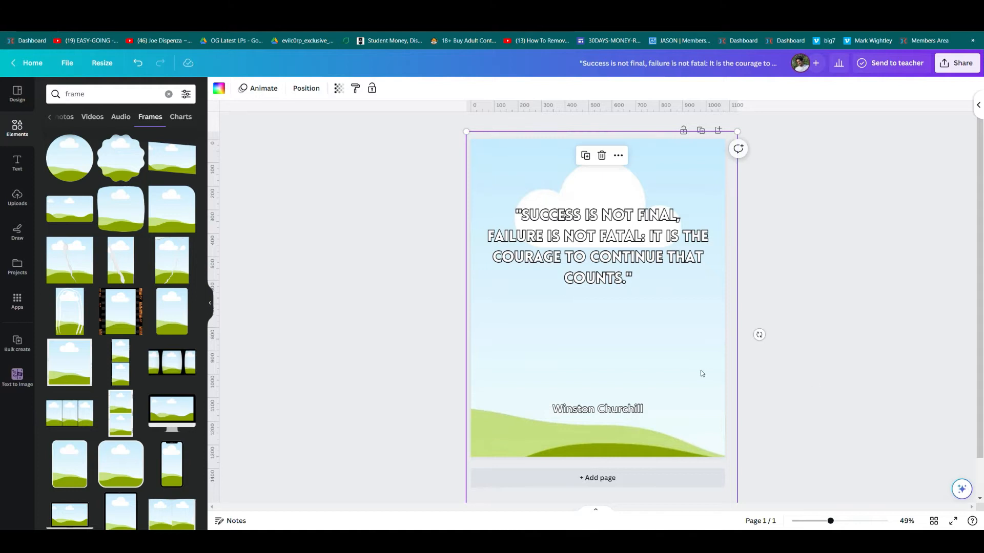
left_click_drag(702, 373, 698, 364)
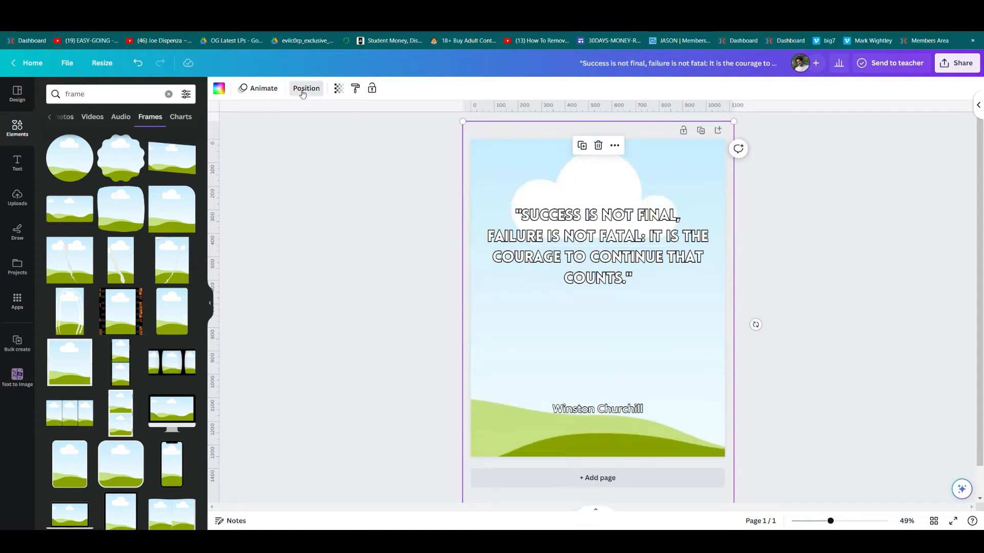
left_click(306, 88)
left_click(163, 133)
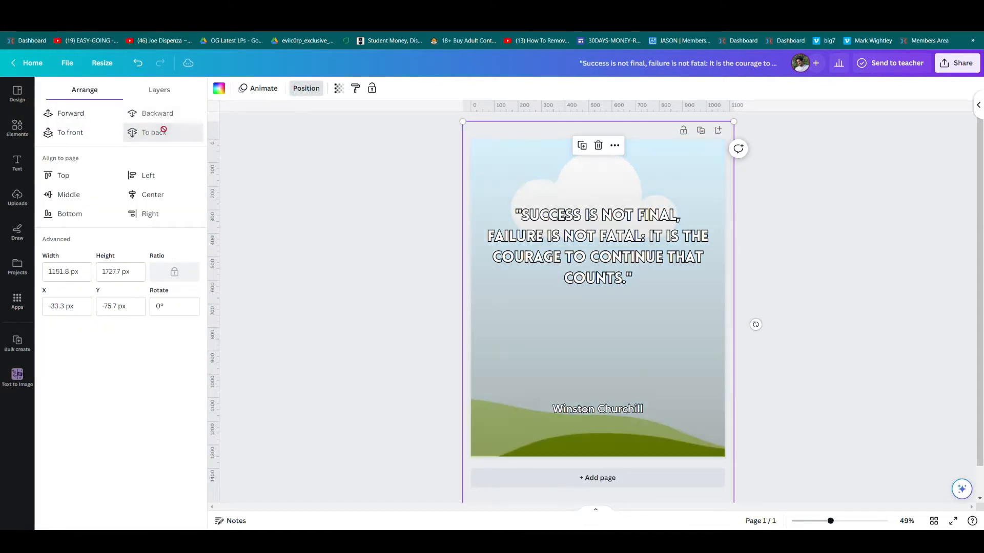
left_click(356, 306)
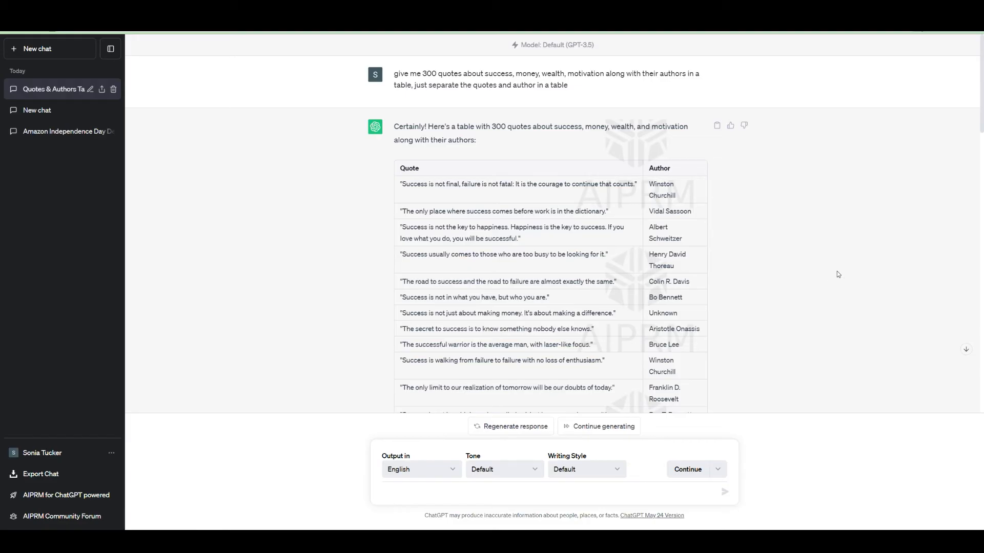
Select the whole Quote and Author table in ChatGPT's reply, from header to last row.
scroll(837, 274, "down", 1)
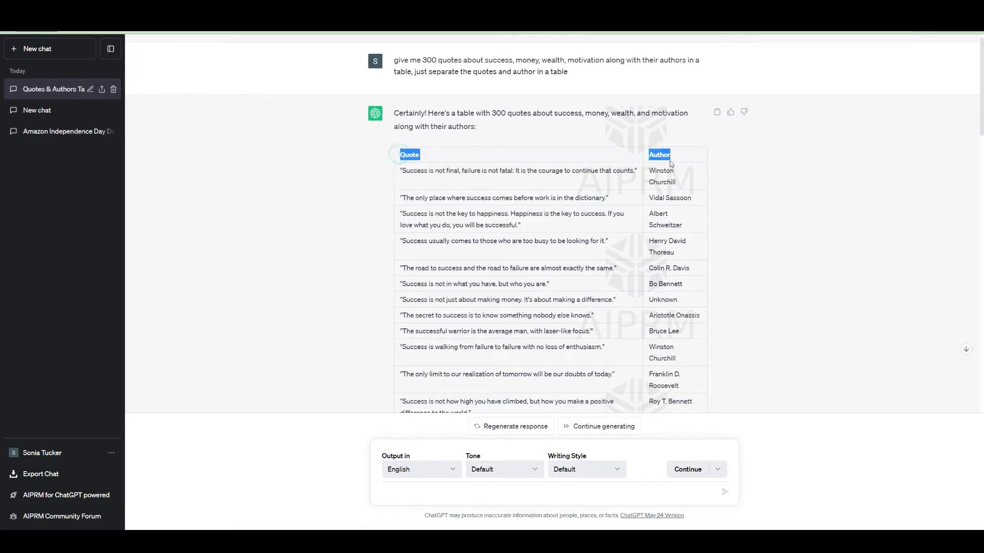
left_click_drag(673, 161, 697, 223)
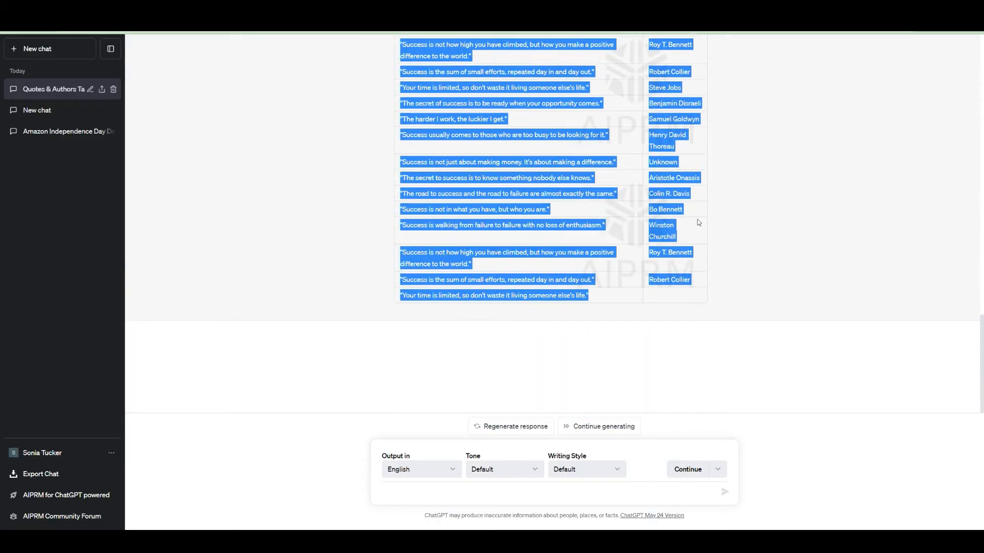
left_click_drag(715, 278, 702, 279)
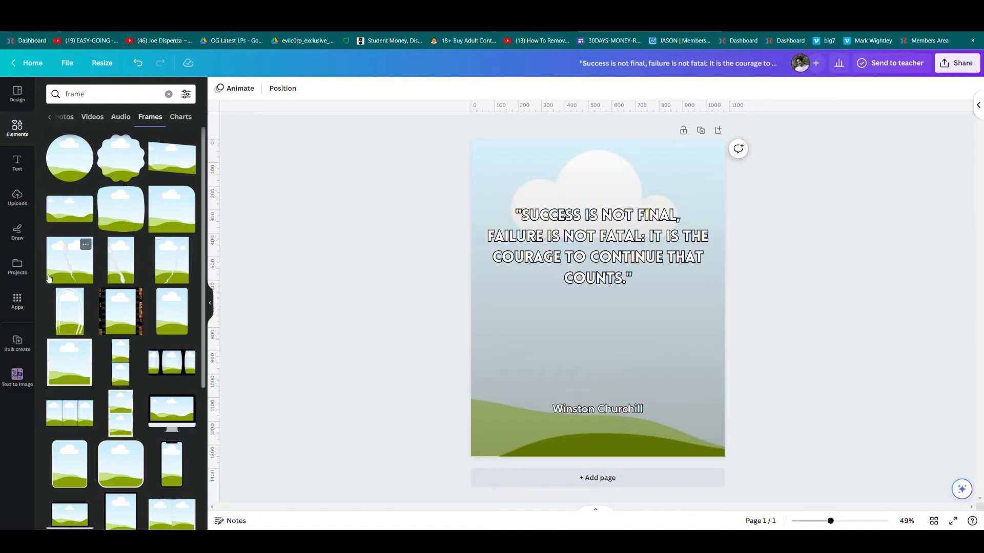
Search Canva's Apps for 'bulk' and open the Bulk create app.
left_click(17, 306)
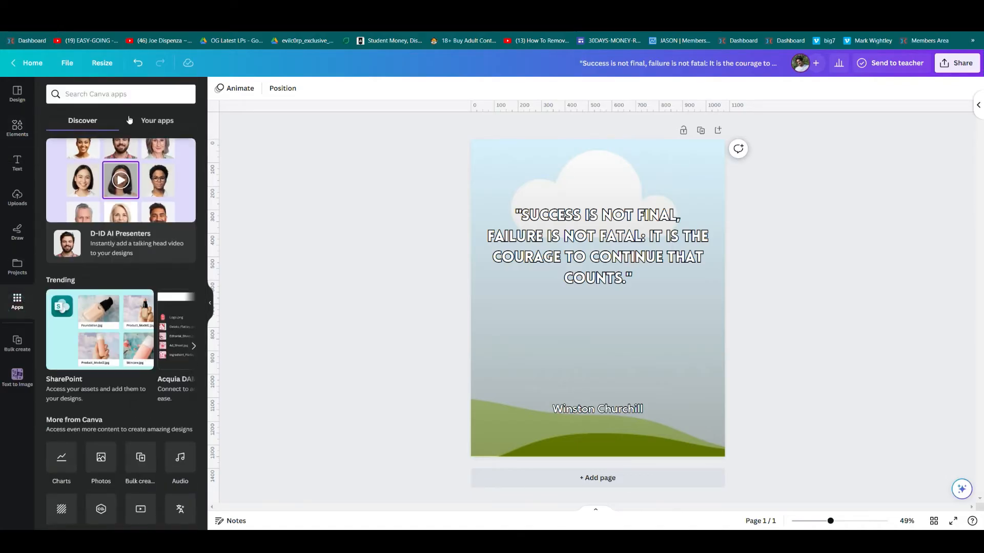
left_click(133, 98)
type("bulk")
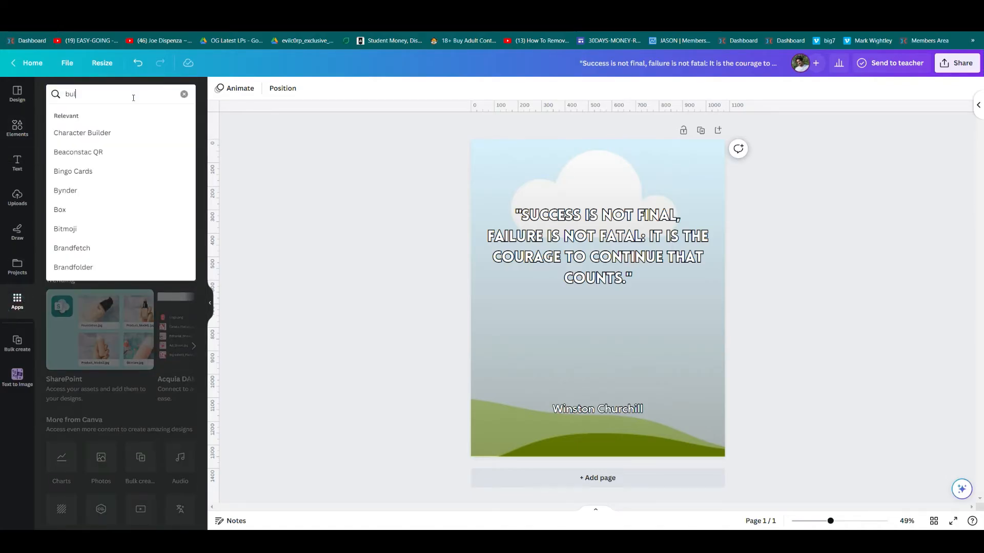
key("Return")
left_click(62, 127)
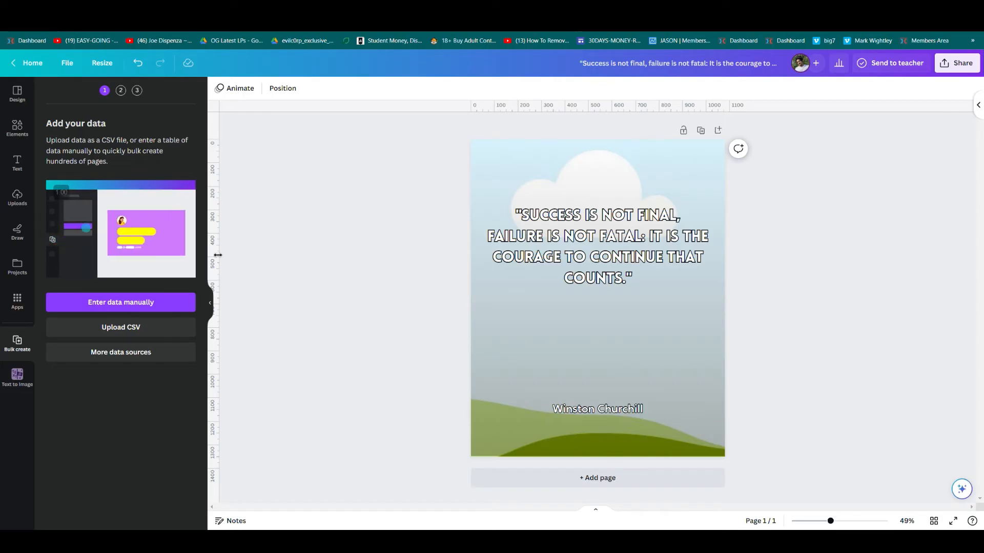
Clear the sample Name/Email table and paste in the 62 rows of quotes and authors.
left_click(162, 306)
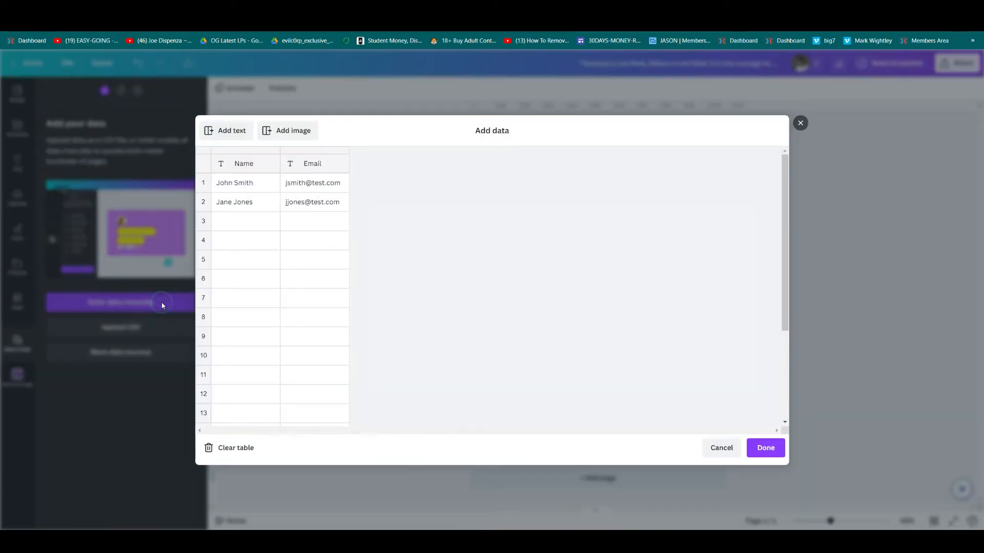
left_click(234, 449)
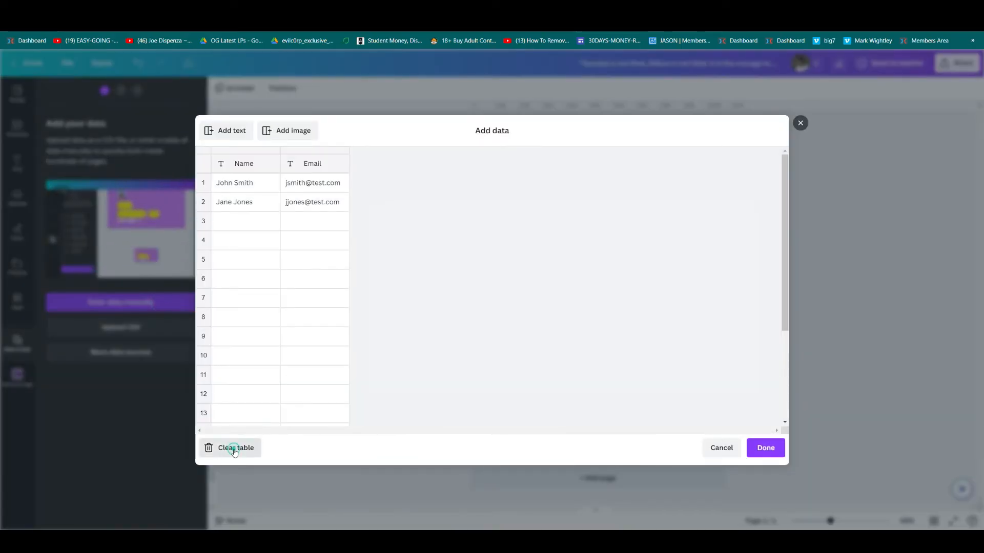
left_click(231, 166)
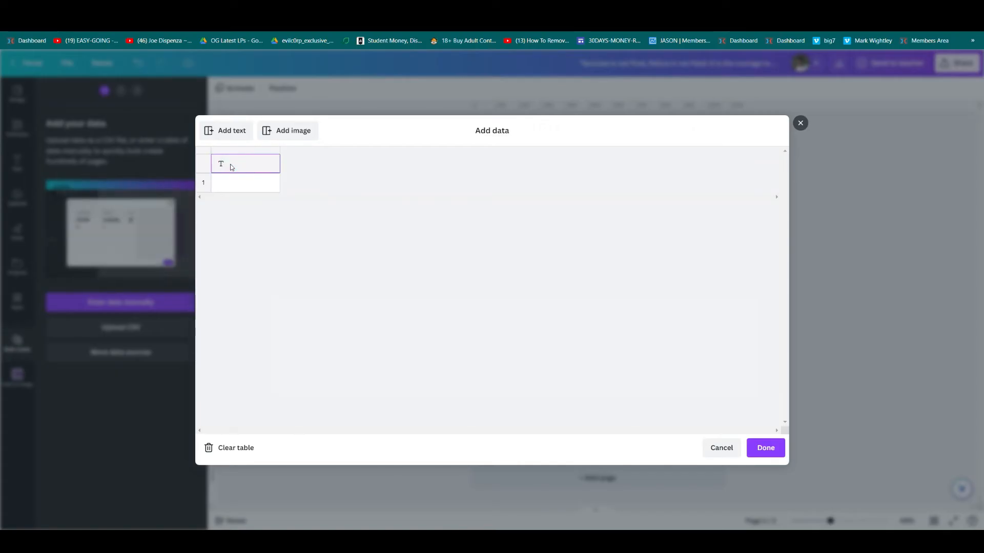
key("ctrl+v")
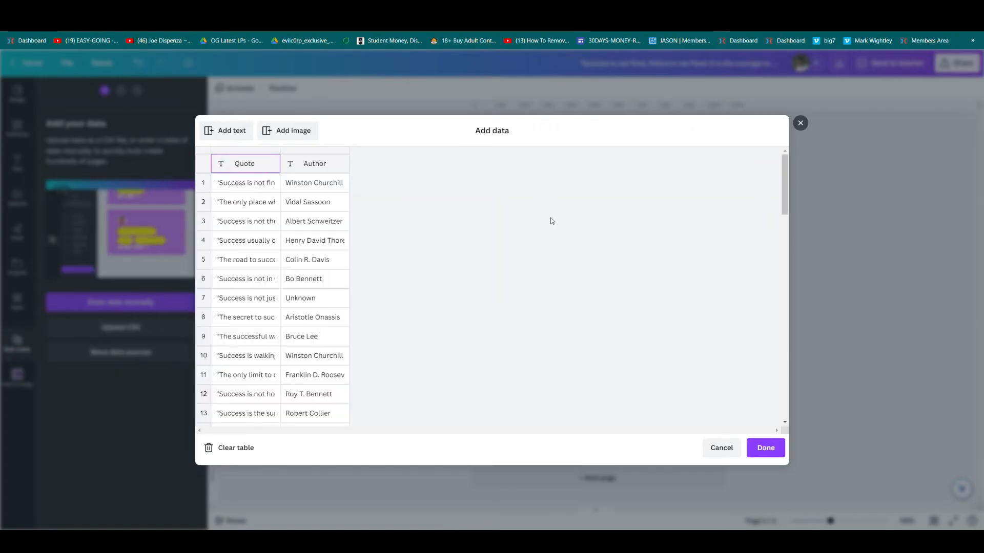
scroll(269, 375, "down", 8)
scroll(269, 376, "down", 7)
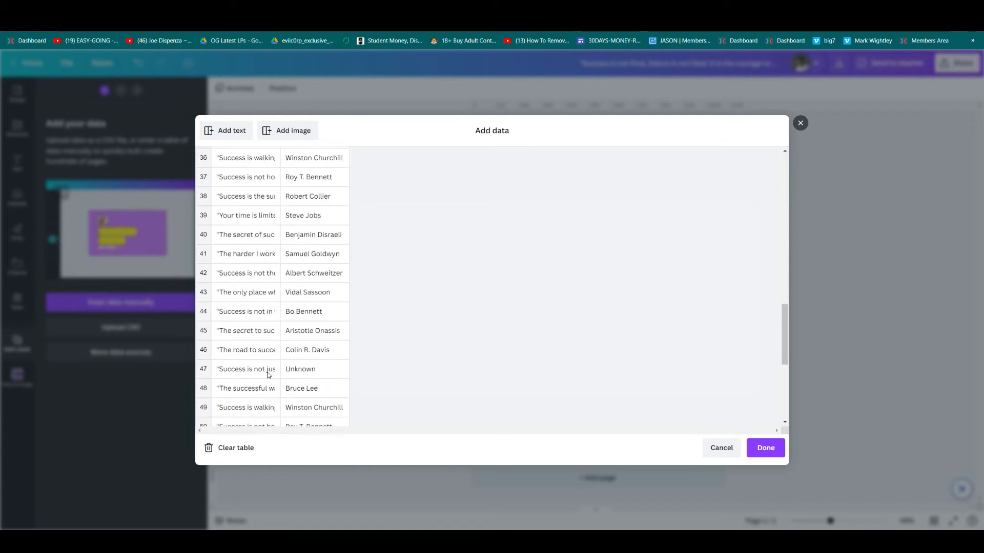
scroll(268, 376, "down", 3)
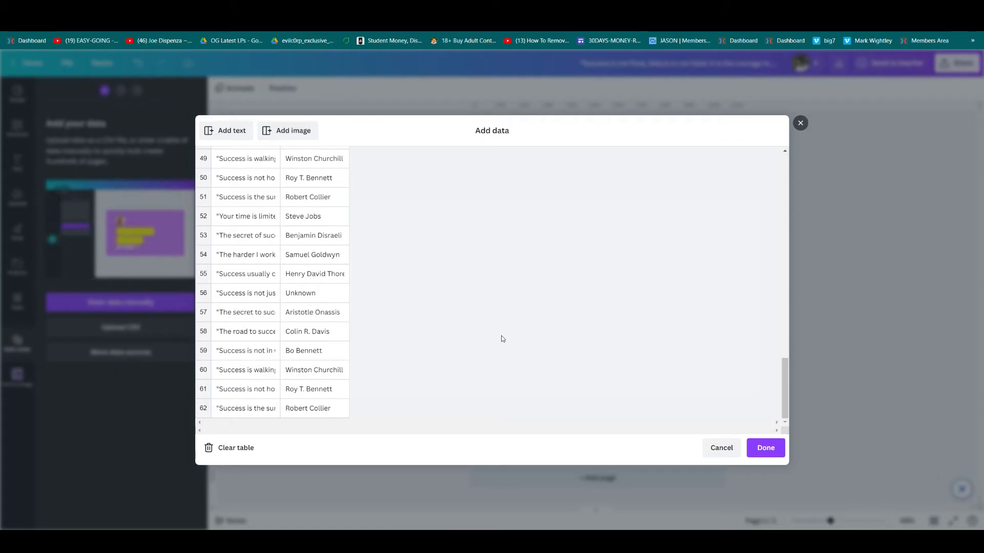
scroll(326, 242, "up", 15)
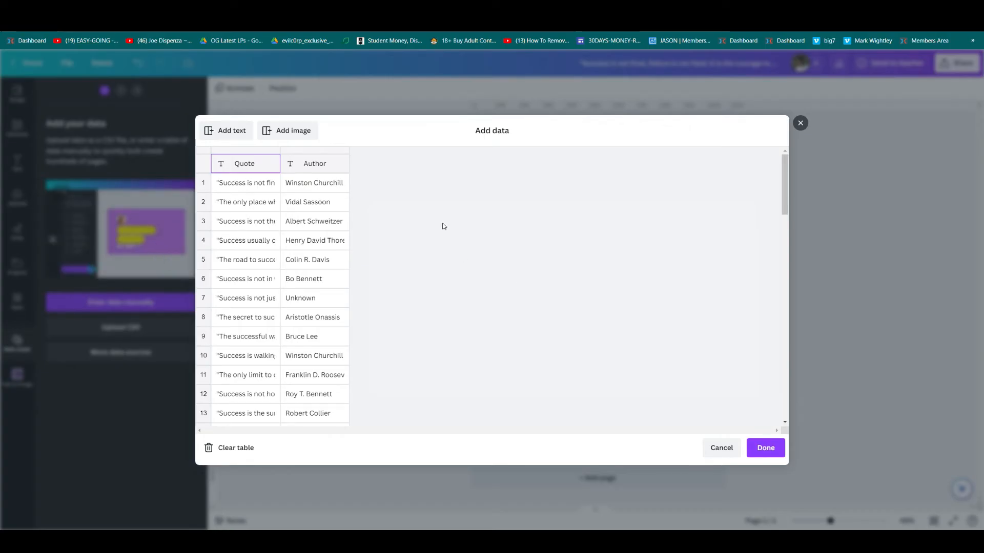
Add an Image column, browse media for row 1, then close the Add data table.
left_click(303, 131)
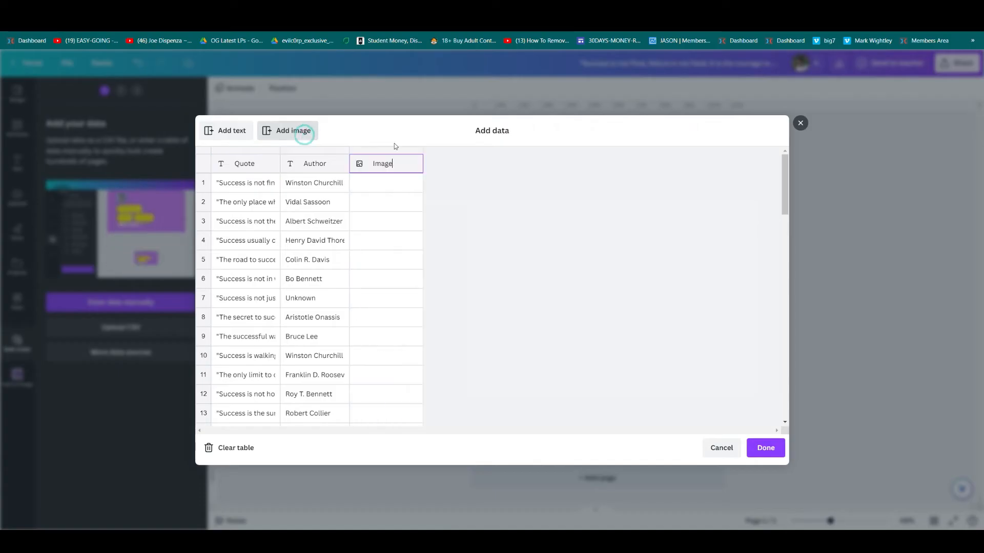
left_click(386, 183)
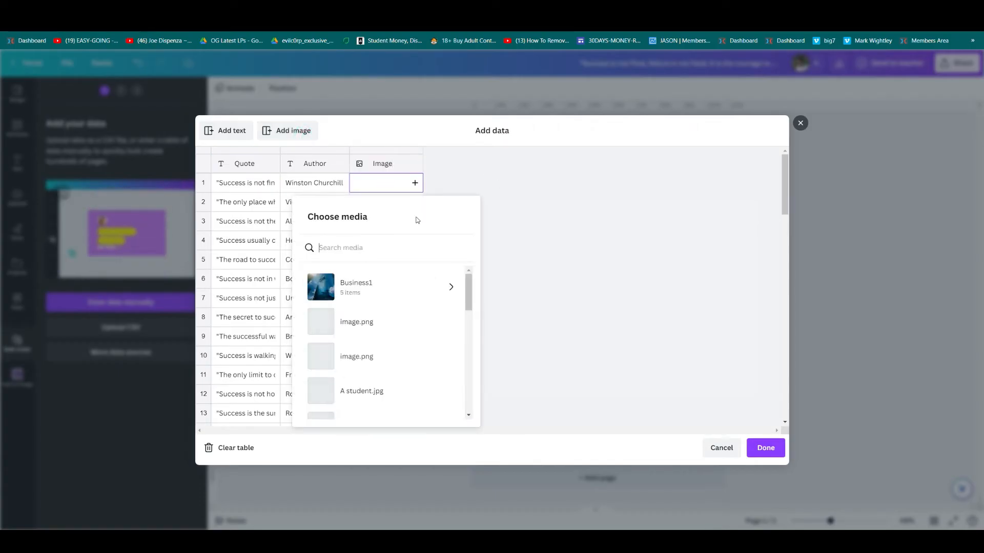
scroll(406, 362, "down", 4)
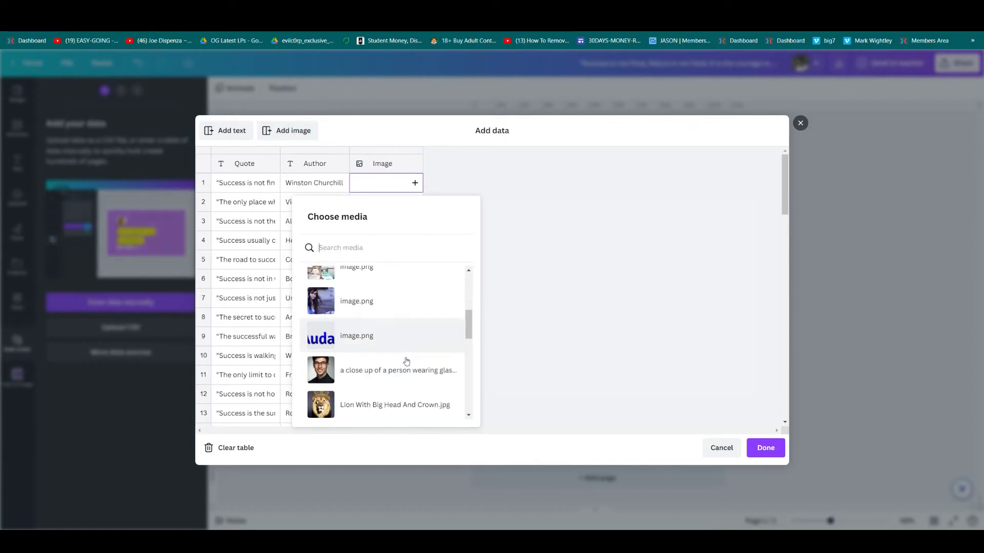
scroll(407, 361, "down", 8)
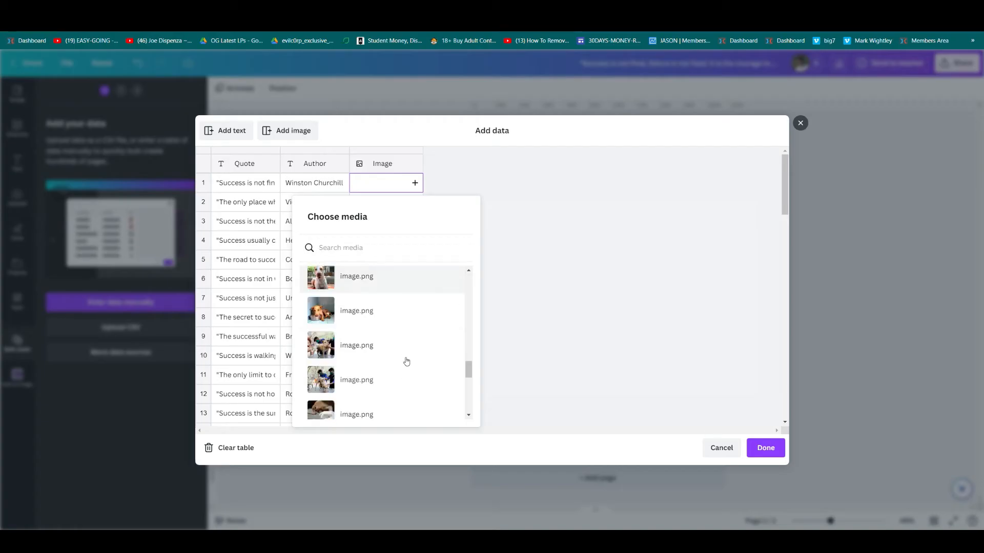
left_click(801, 124)
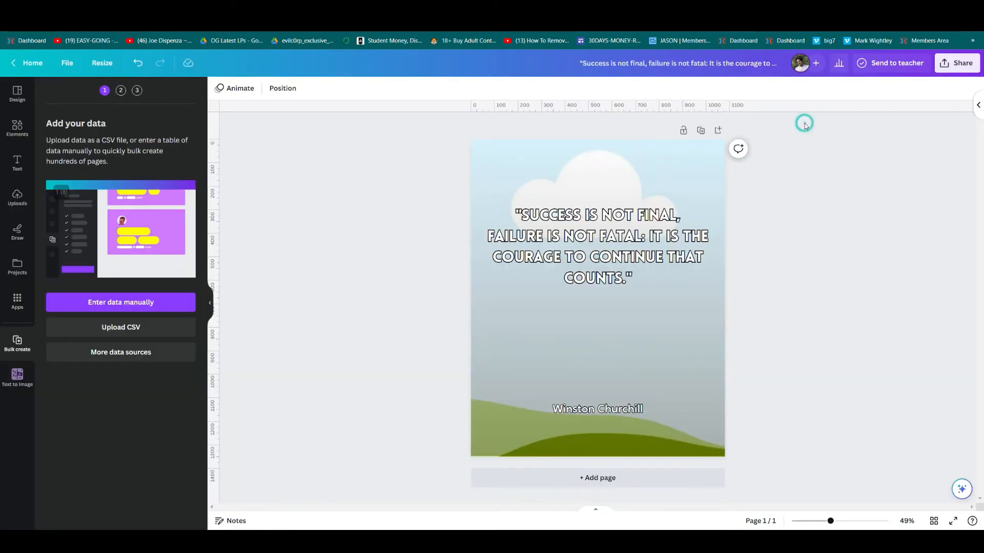
Search Elements photos for 'motivation' and save the coach photo into a new 'Hello Motive' folder.
left_click(17, 133)
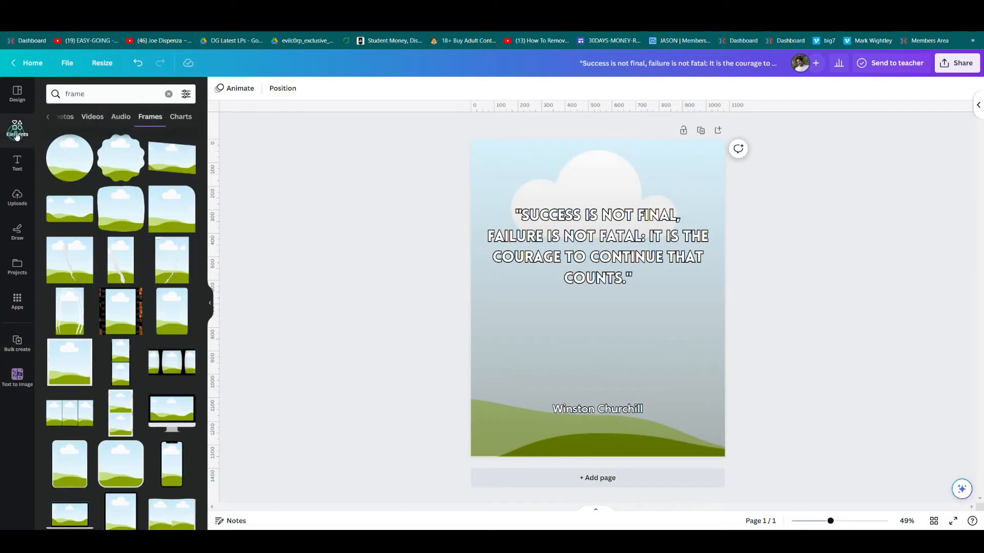
left_click(168, 94)
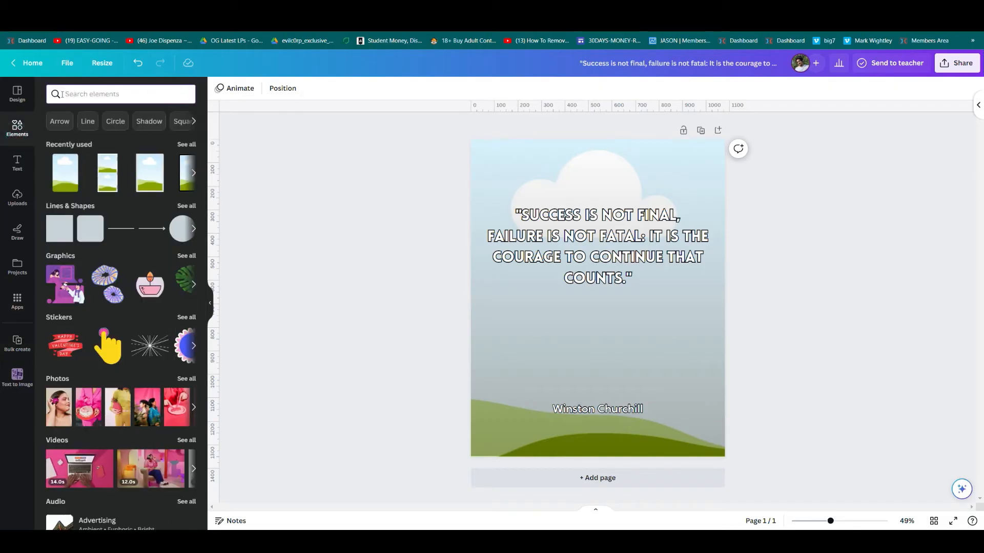
type("motivation")
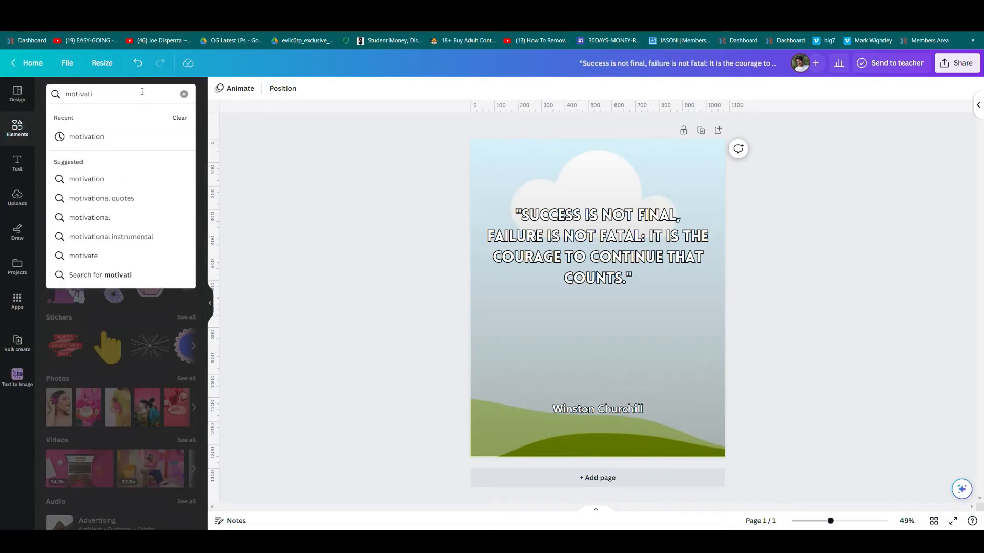
key("Return")
left_click(113, 117)
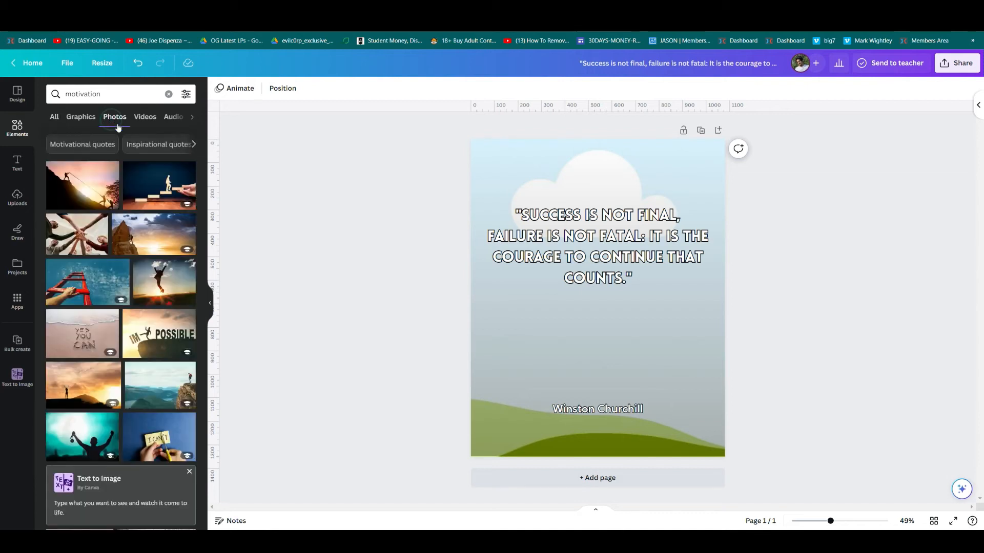
left_click(187, 169)
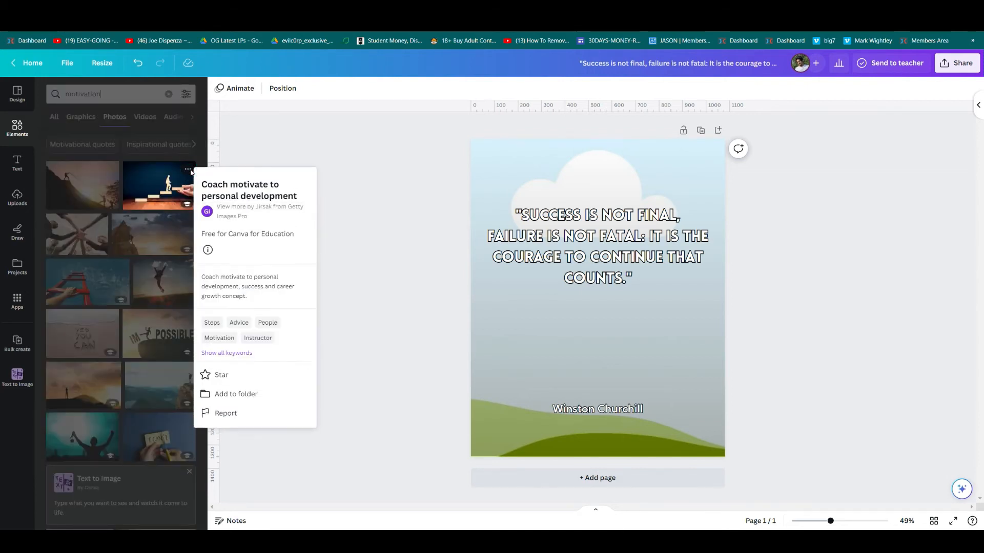
left_click(274, 395)
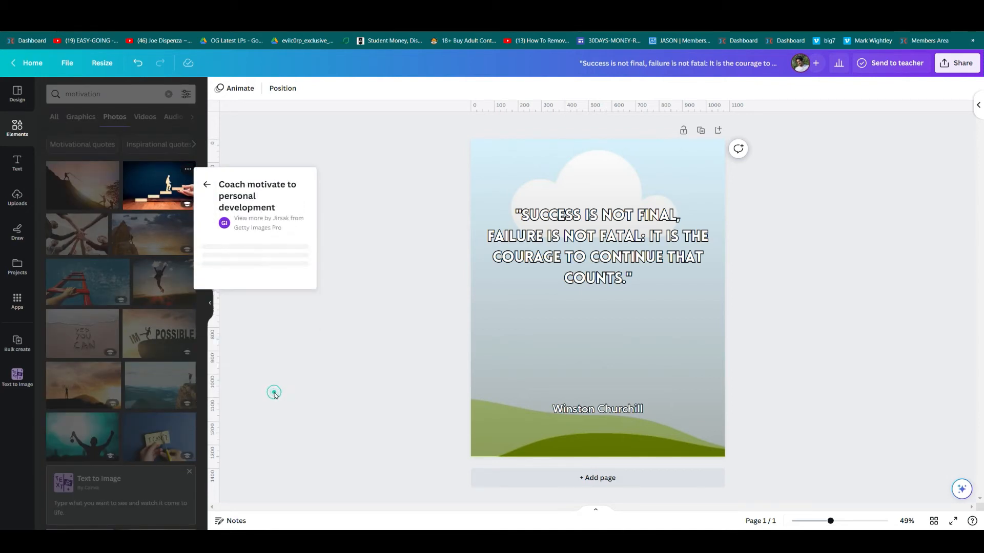
left_click(222, 437)
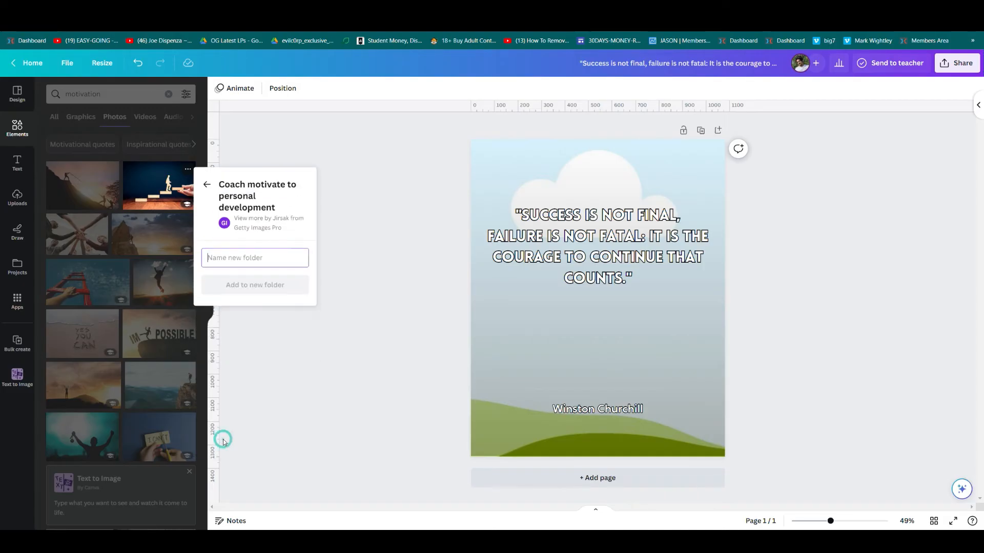
type("Hello Motive")
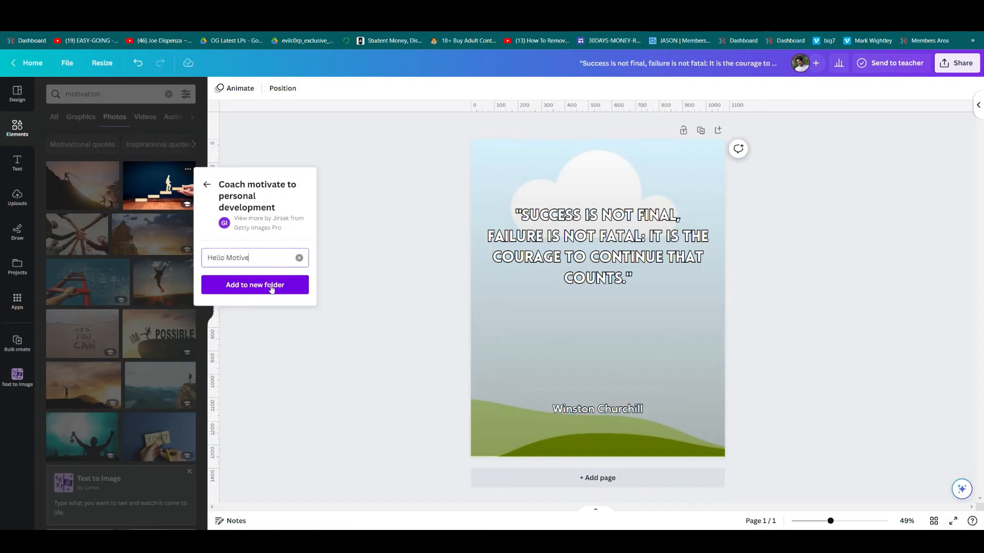
left_click(271, 286)
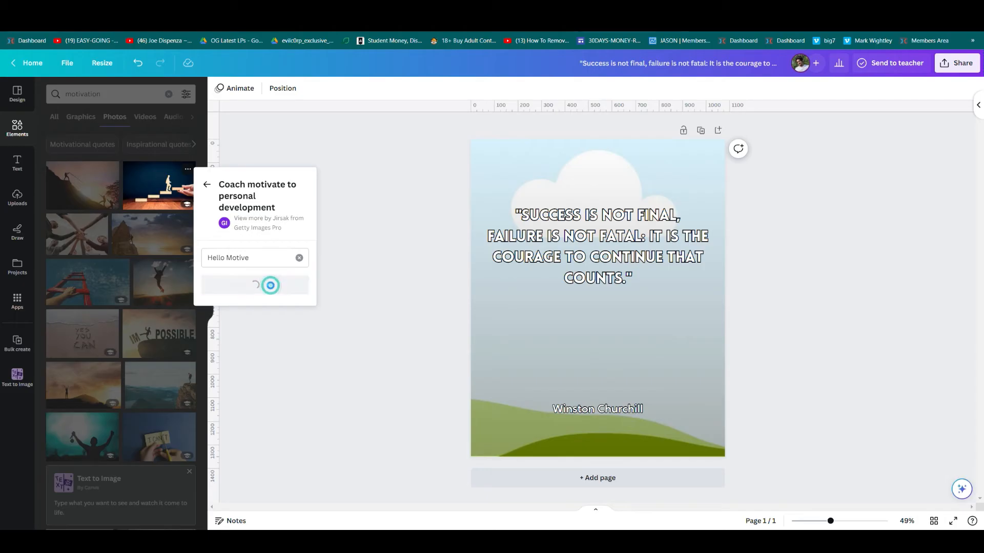
Add the ladder photo and another motivation photo to Hello Motive, then go back to Bulk create.
left_click(82, 282)
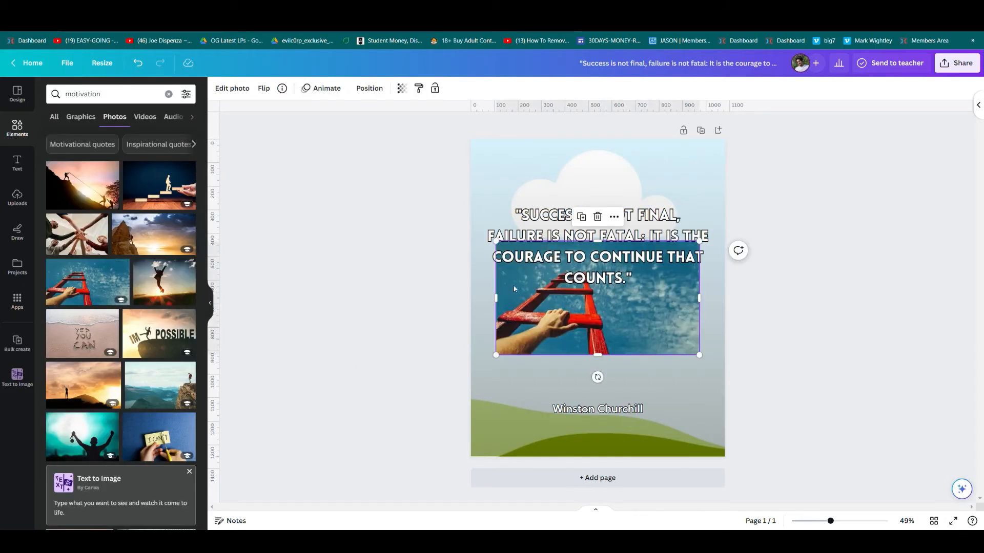
left_click(347, 358)
left_click(576, 337)
key("Delete")
left_click(122, 271)
scroll(197, 499, "down", 1)
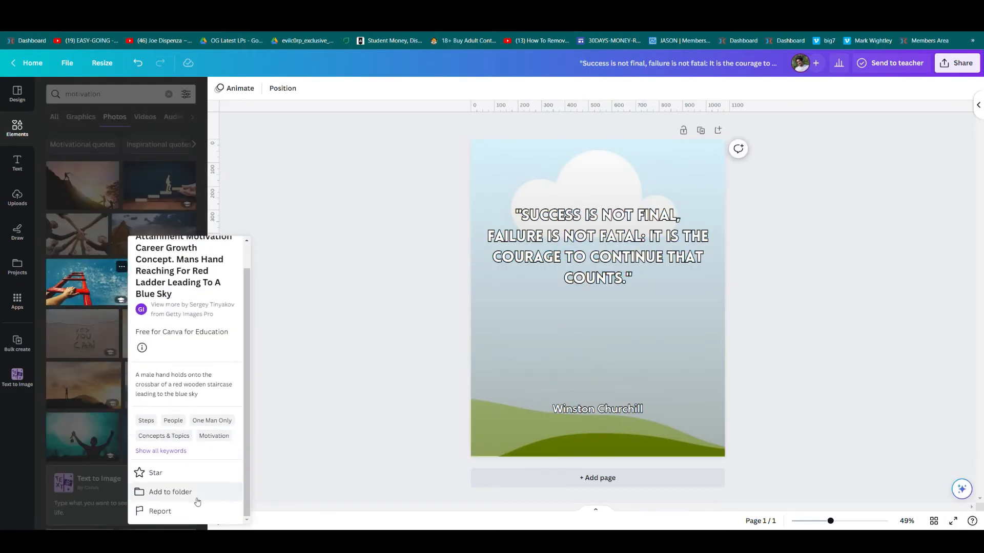
left_click(196, 496)
left_click(169, 435)
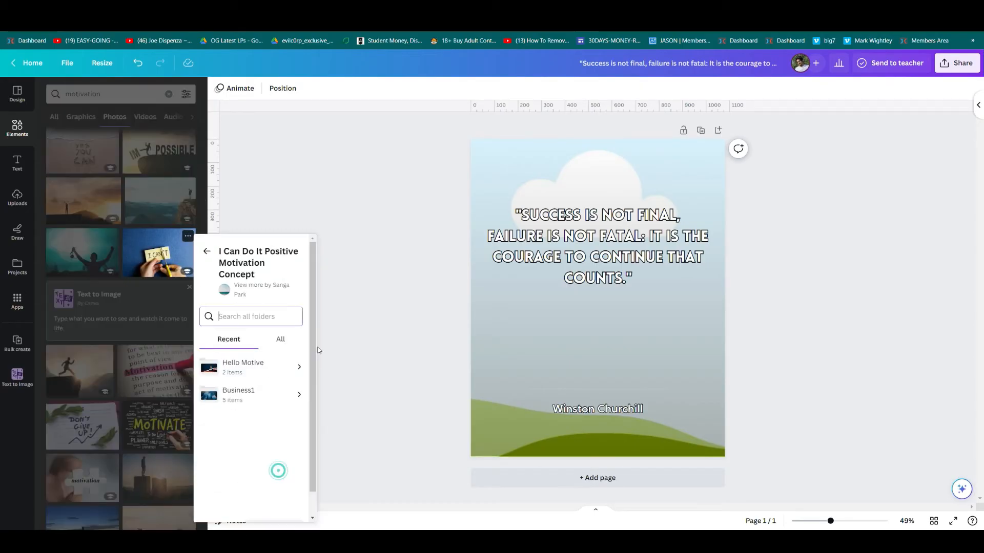
left_click(299, 367)
left_click(274, 502)
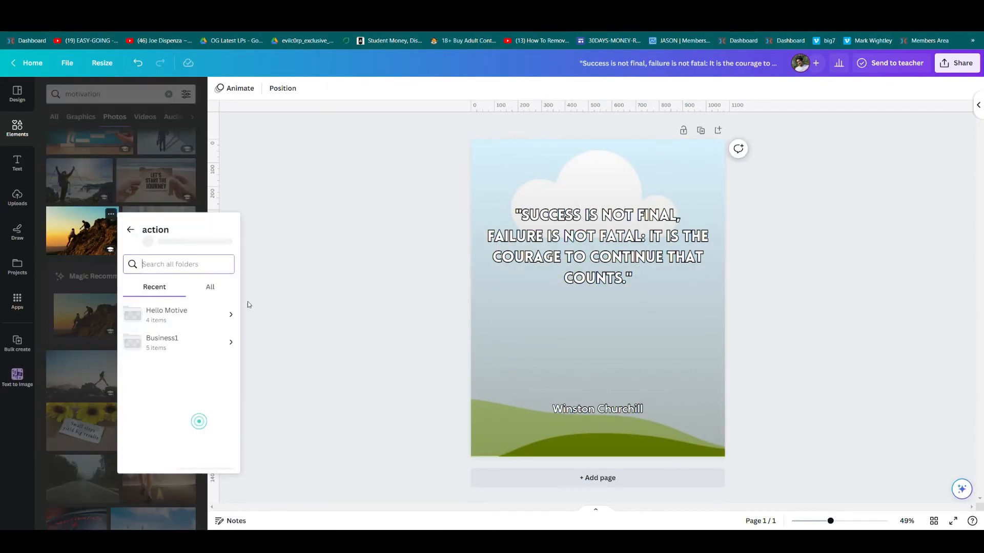
left_click(360, 384)
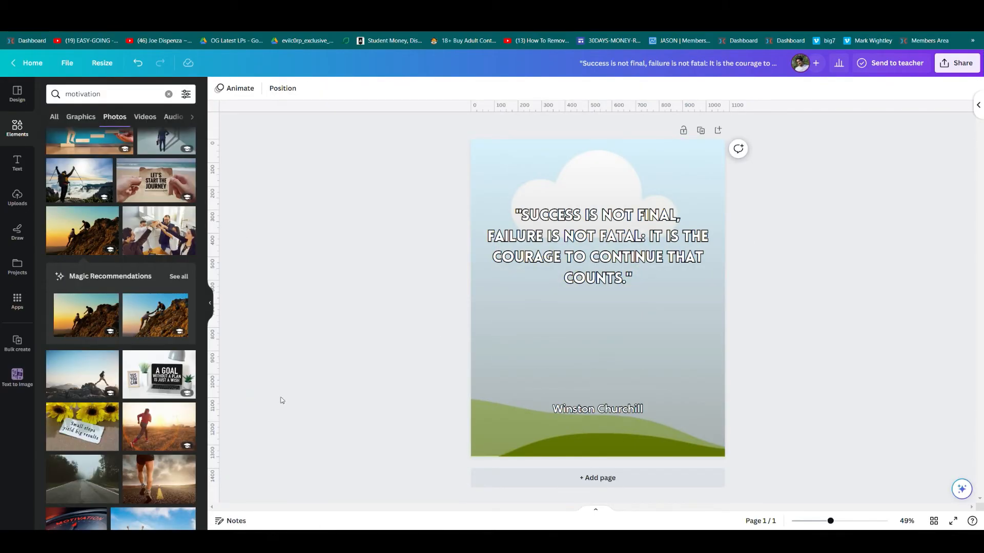
left_click(17, 342)
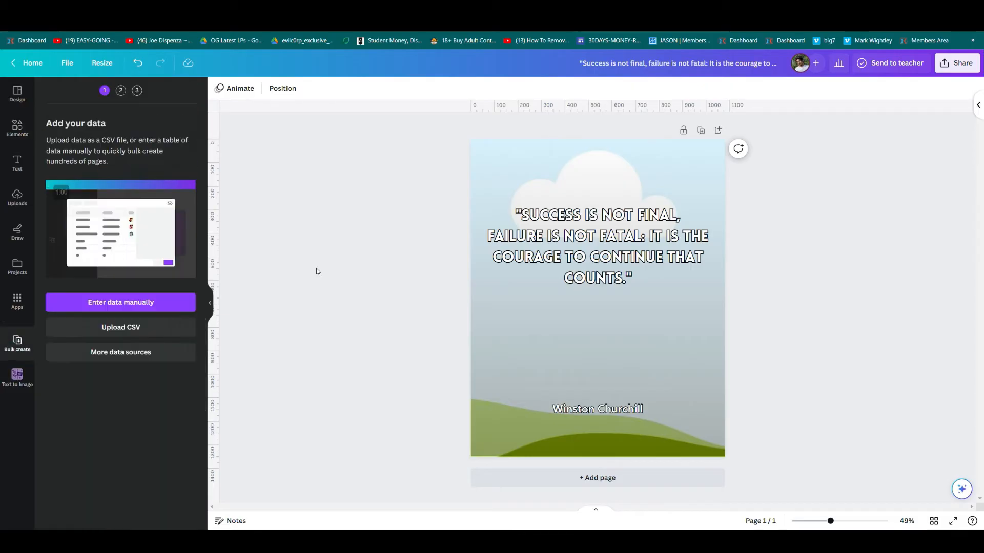
Open the manual data table and set row 1's image to the coach photo from Hello Motive.
left_click(168, 302)
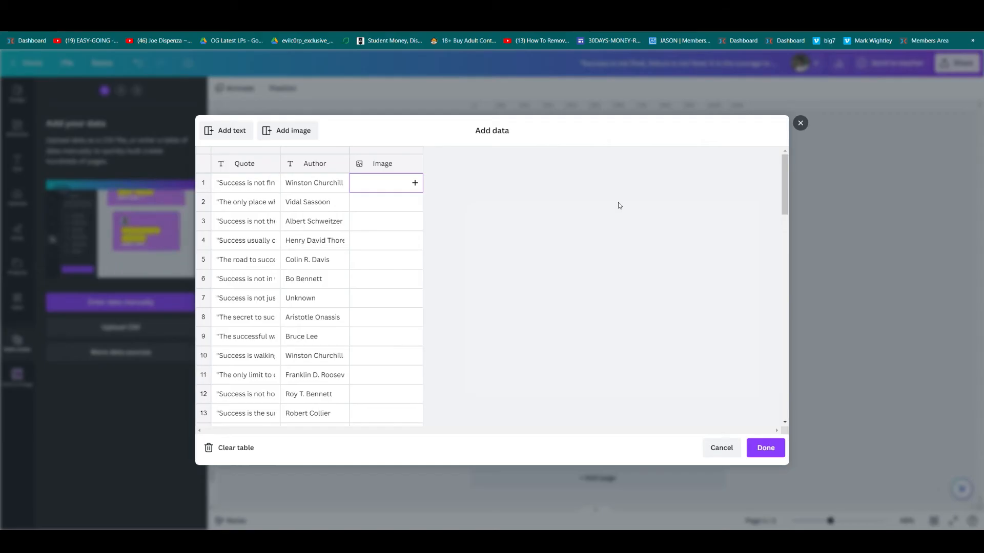
left_click(415, 183)
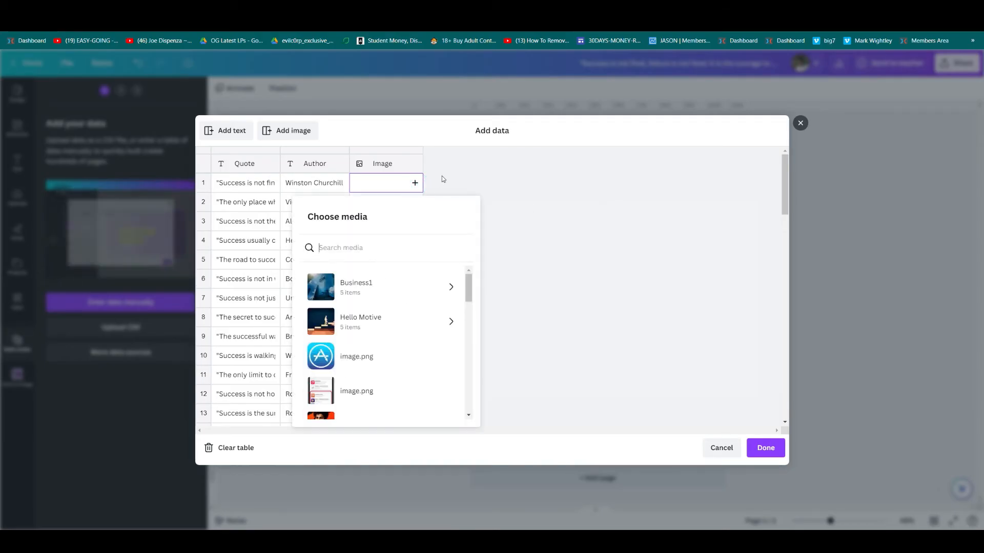
left_click(434, 323)
left_click(435, 259)
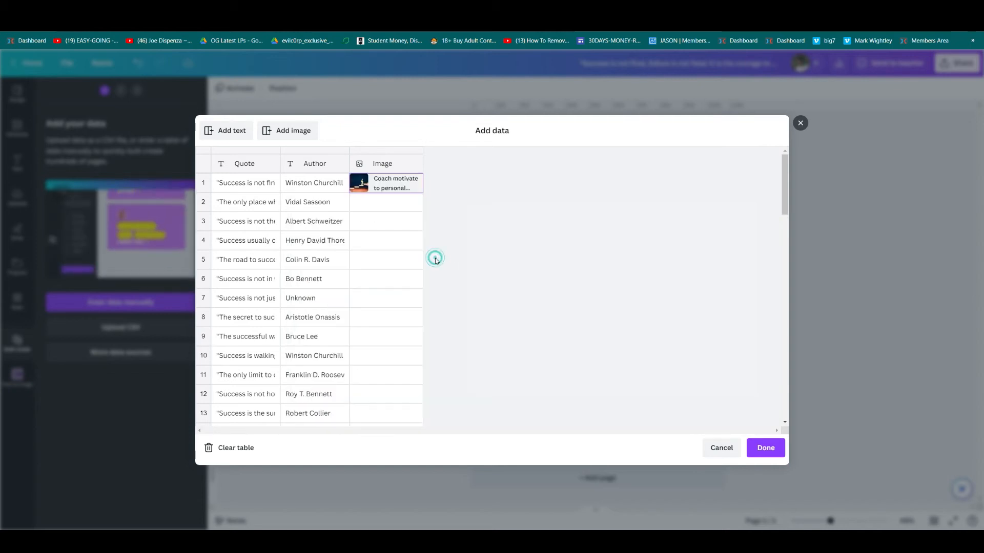
Fill rows 2–5 with Feeling motivated, red ladder, another photo and the action photo, then finish.
left_click(412, 203)
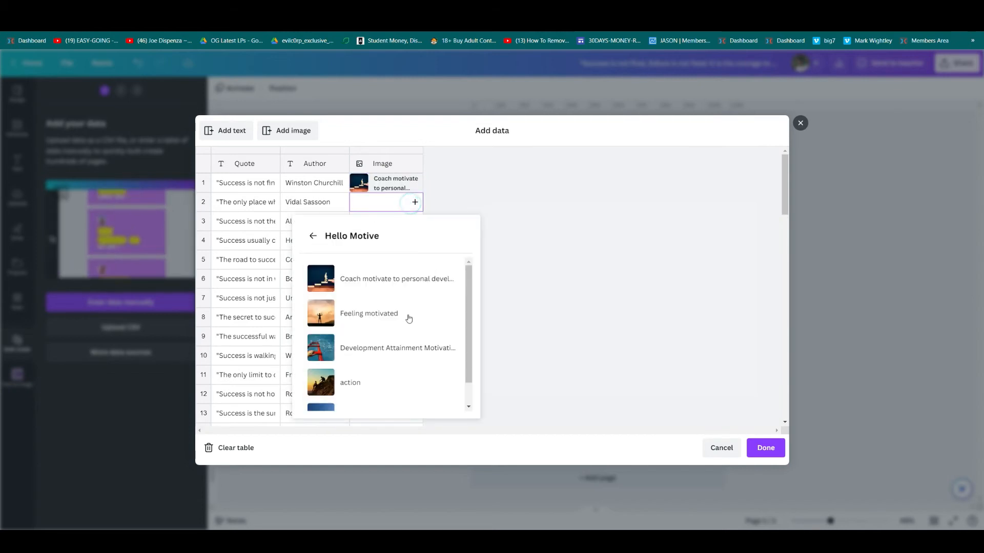
left_click(409, 319)
left_click(415, 221)
left_click(379, 369)
left_click(415, 240)
left_click(375, 435)
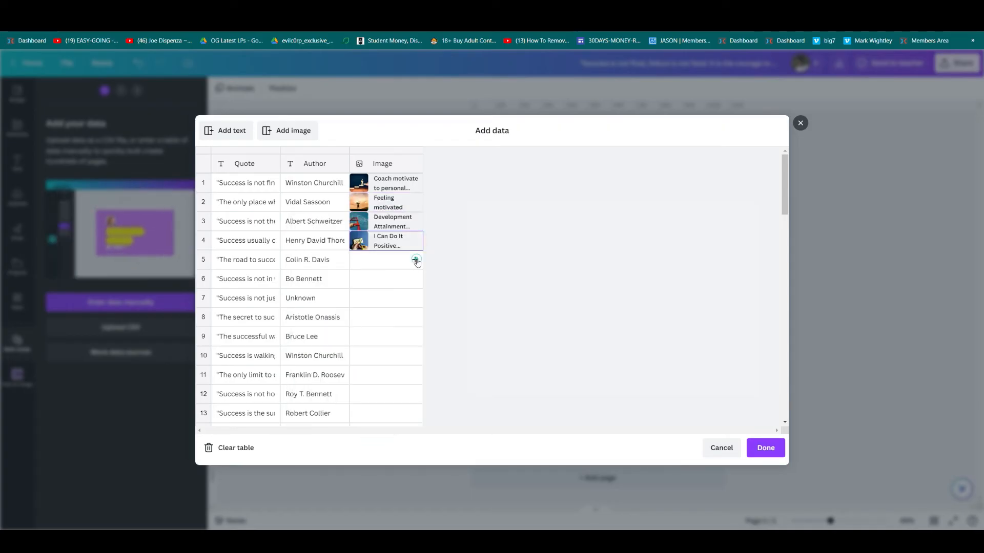
left_click(415, 260)
left_click(492, 313)
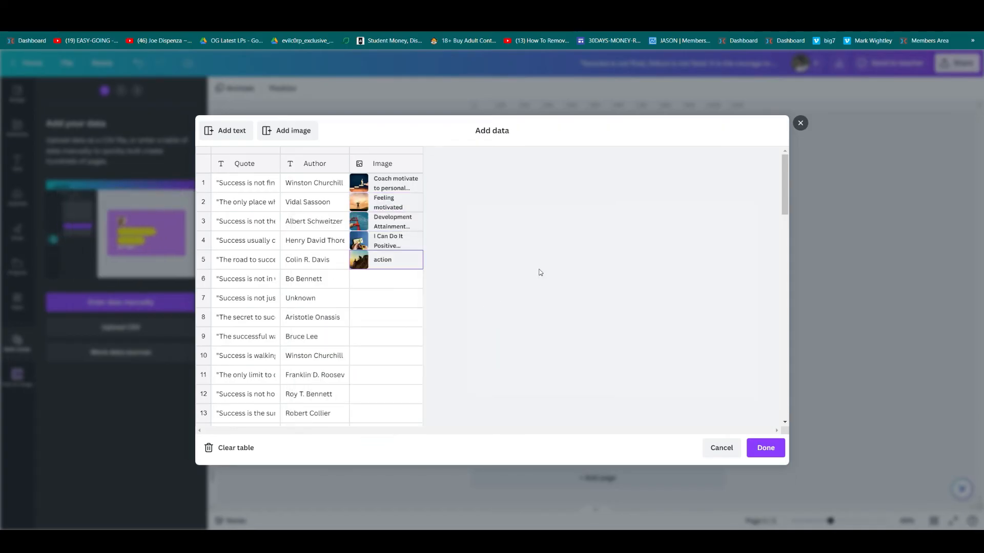
scroll(444, 317, "down", 5)
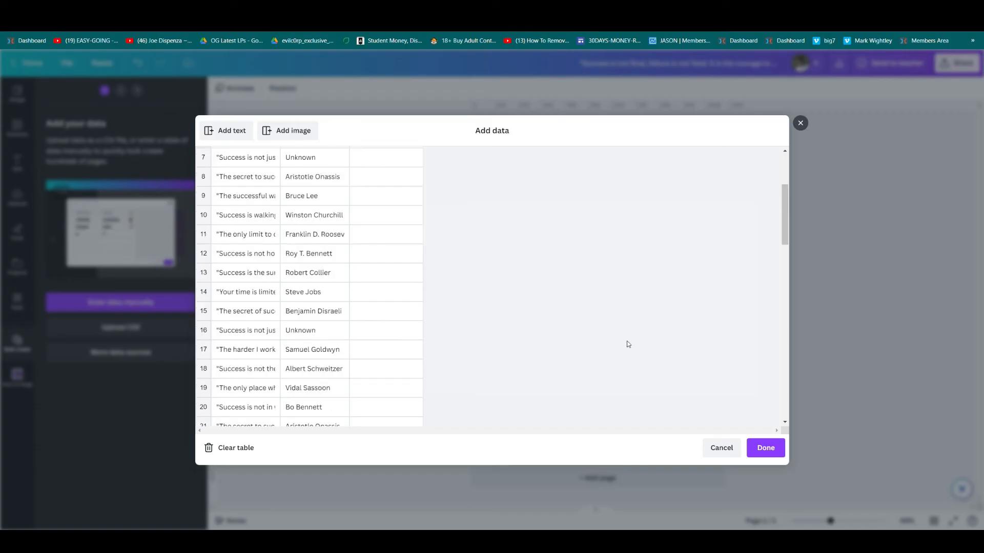
left_click(766, 448)
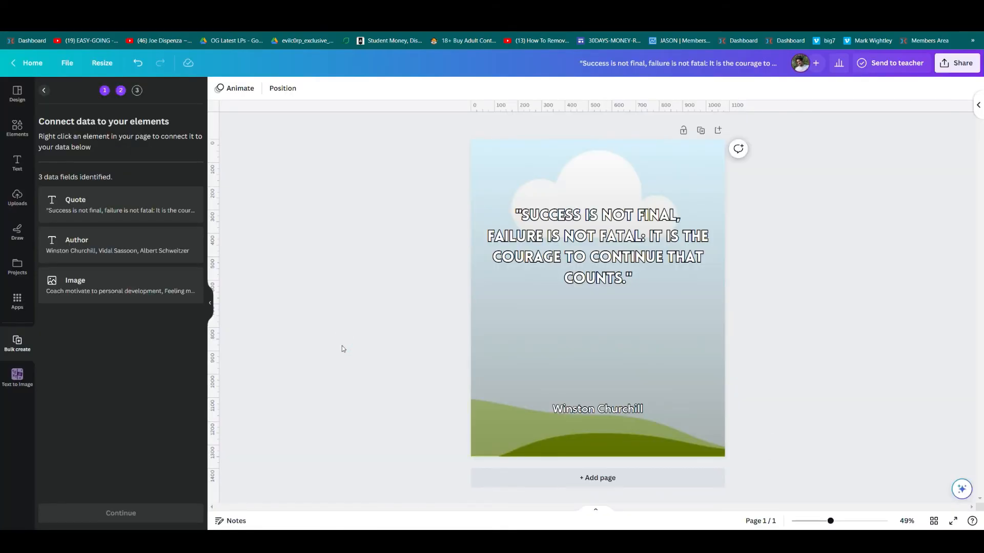
Connect the quote text to the Quote field and the author name to the Author field.
left_click(620, 240)
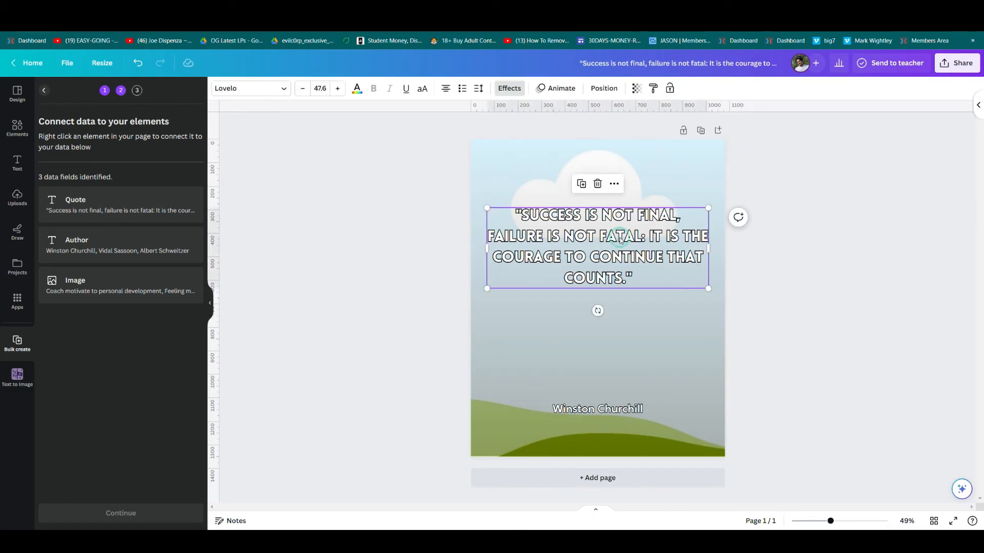
left_click(613, 184)
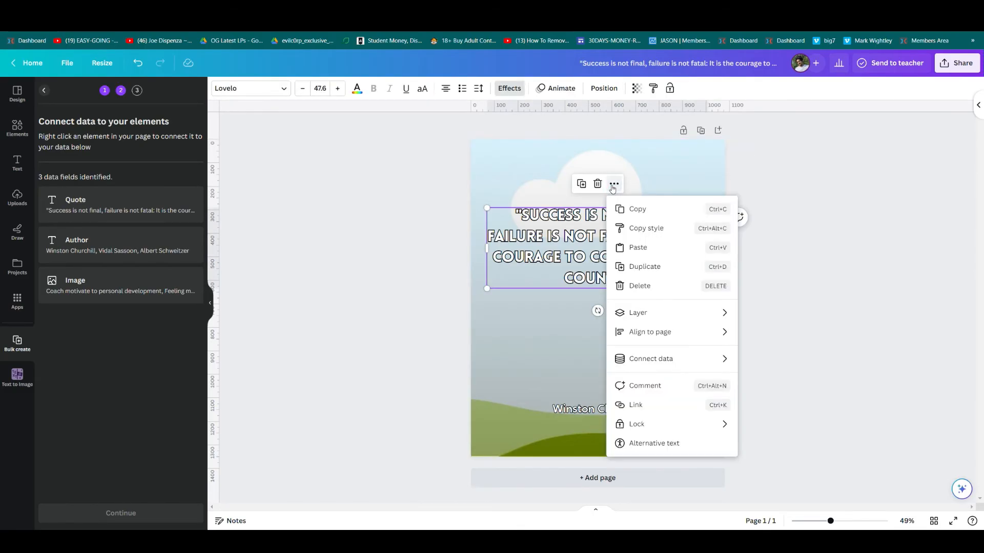
mouse_move(701, 357)
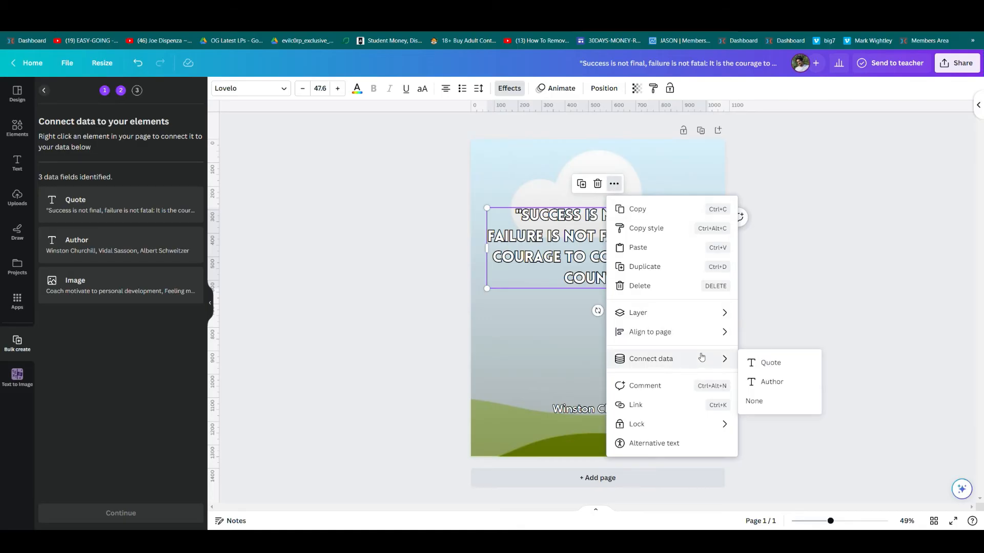
left_click(799, 366)
left_click(613, 408)
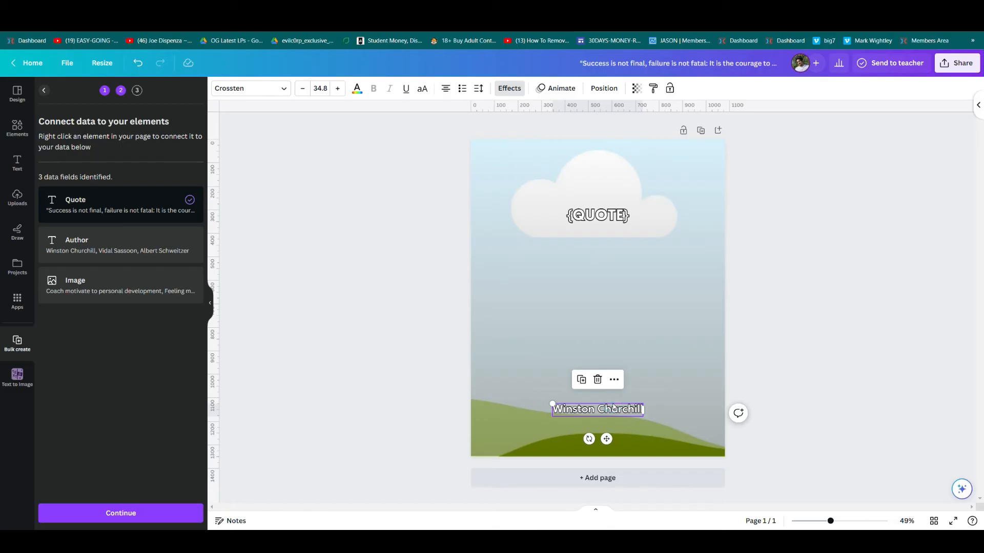
right_click(619, 408)
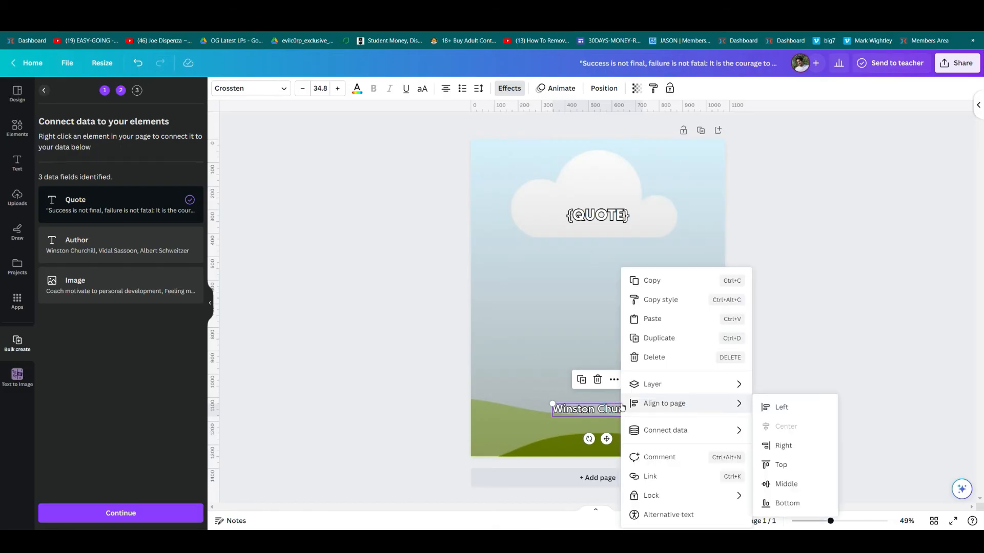
mouse_move(717, 431)
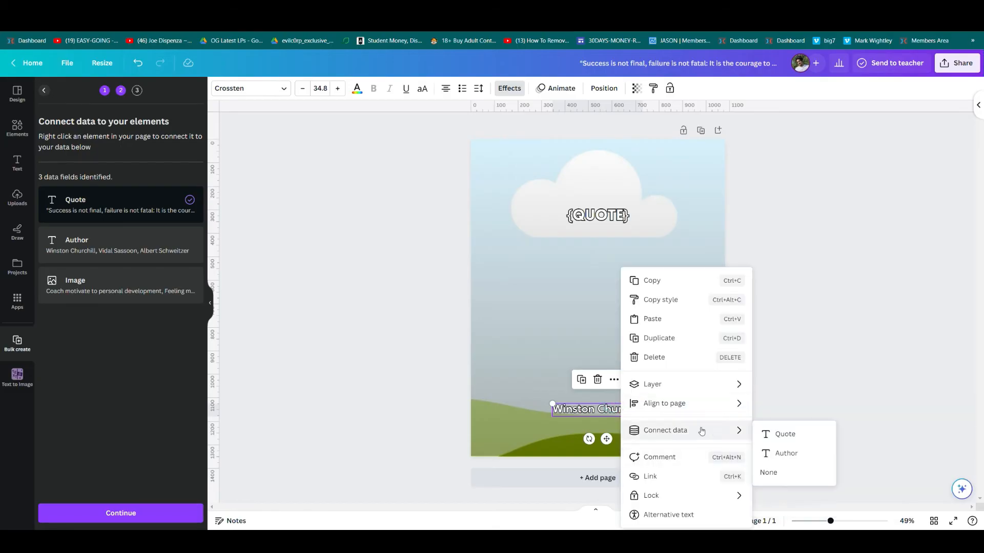
left_click(810, 457)
Connect the sky-and-hills background frame to the Image field.
left_click(615, 162)
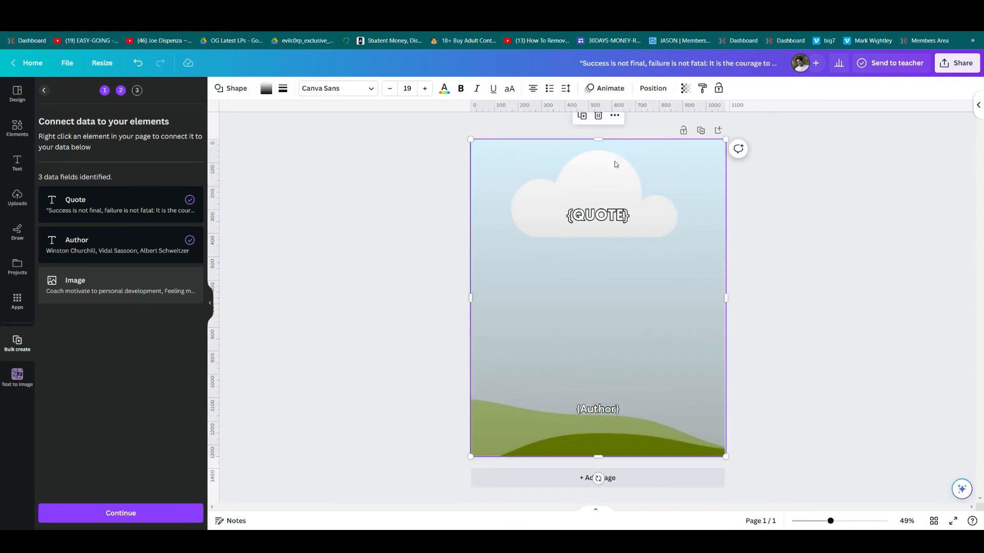
left_click(615, 162)
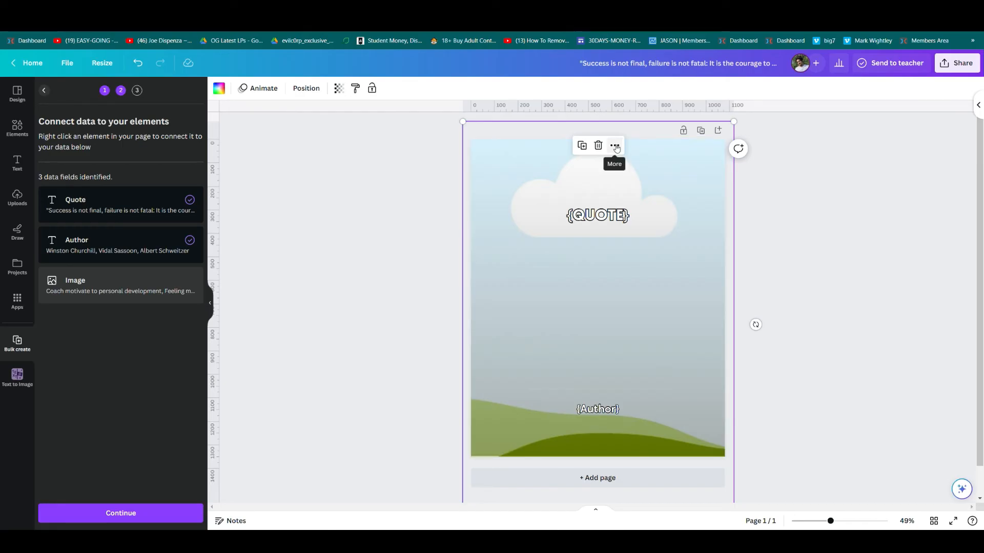
left_click(615, 147)
mouse_move(702, 322)
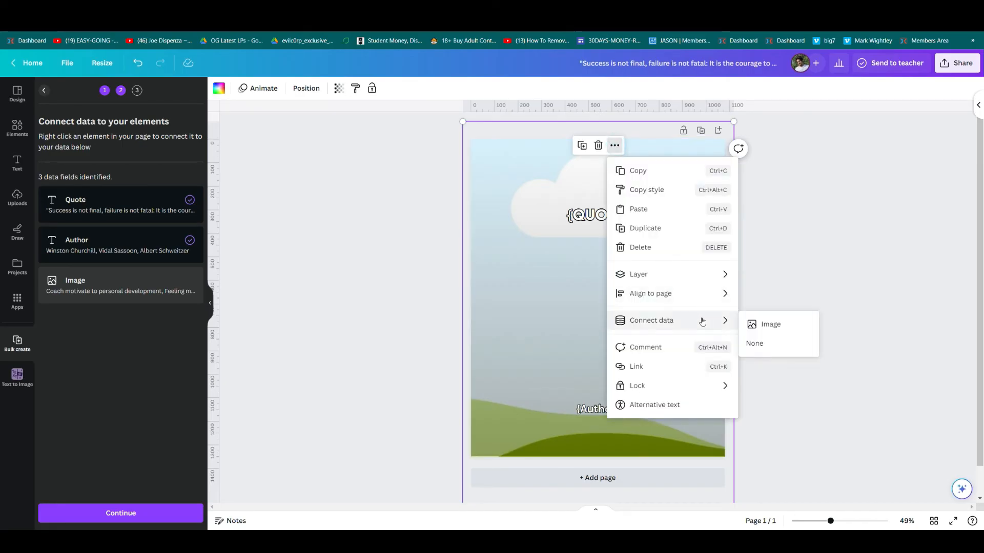
left_click(771, 323)
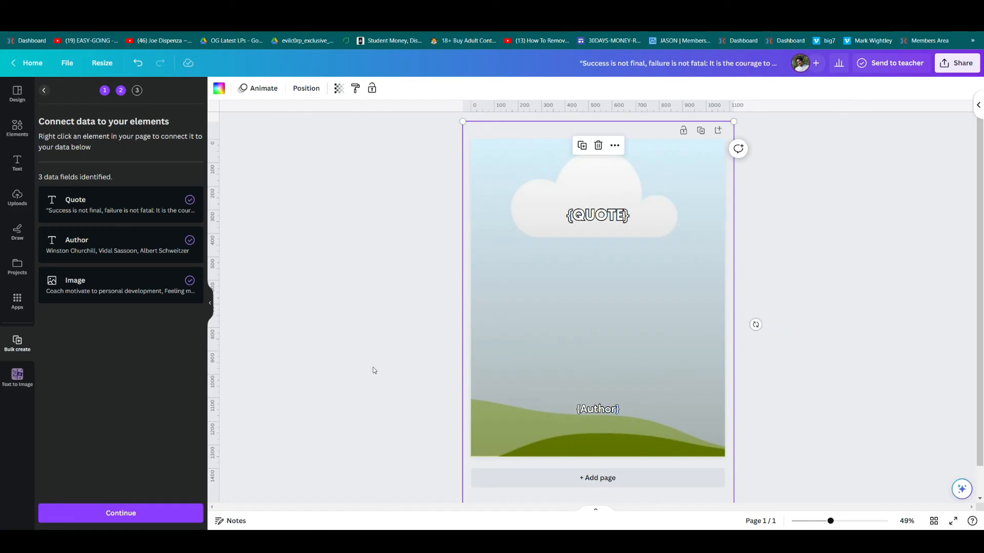
left_click(312, 371)
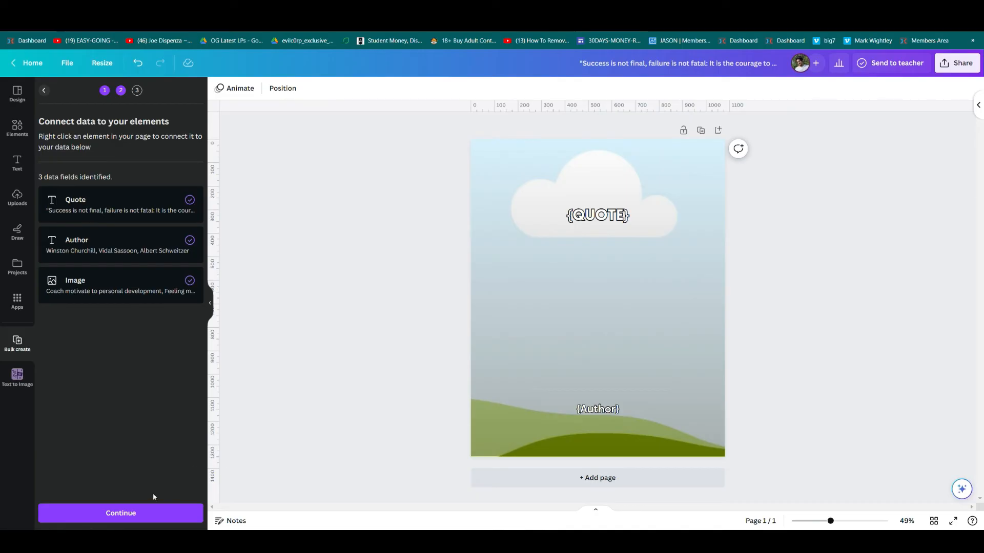
Continue to Apply data, toggling quotes 49–51 off and back on so all 62 are selected.
left_click(143, 519)
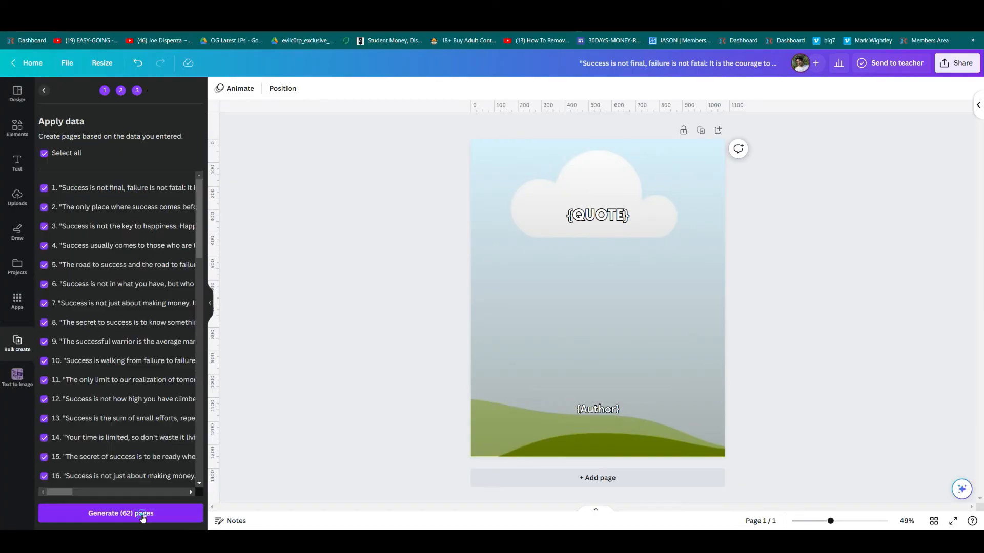
scroll(156, 378, "down", 15)
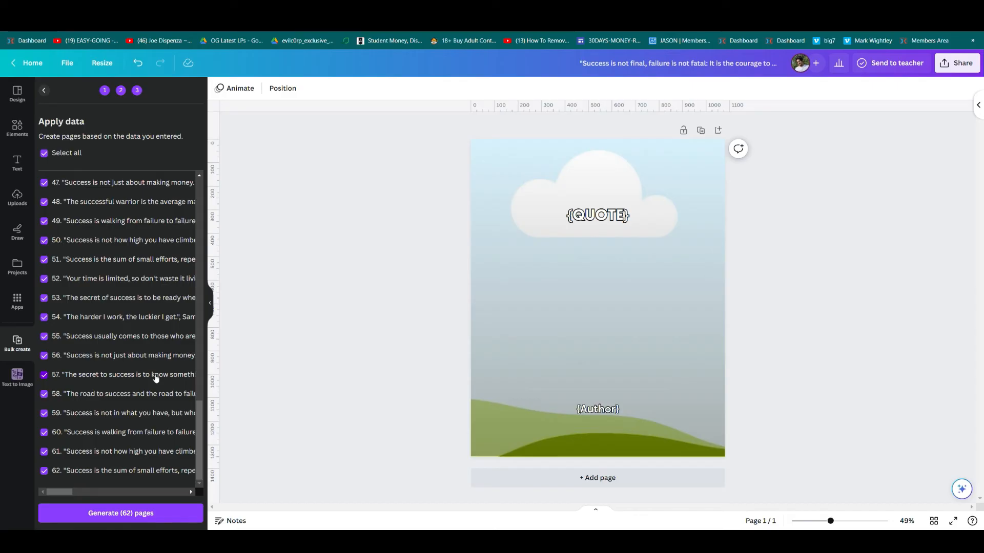
left_click(45, 259)
left_click(44, 241)
left_click(44, 221)
left_click(44, 259)
left_click(44, 240)
left_click(44, 221)
scroll(104, 319, "up", 15)
scroll(104, 320, "right", 2)
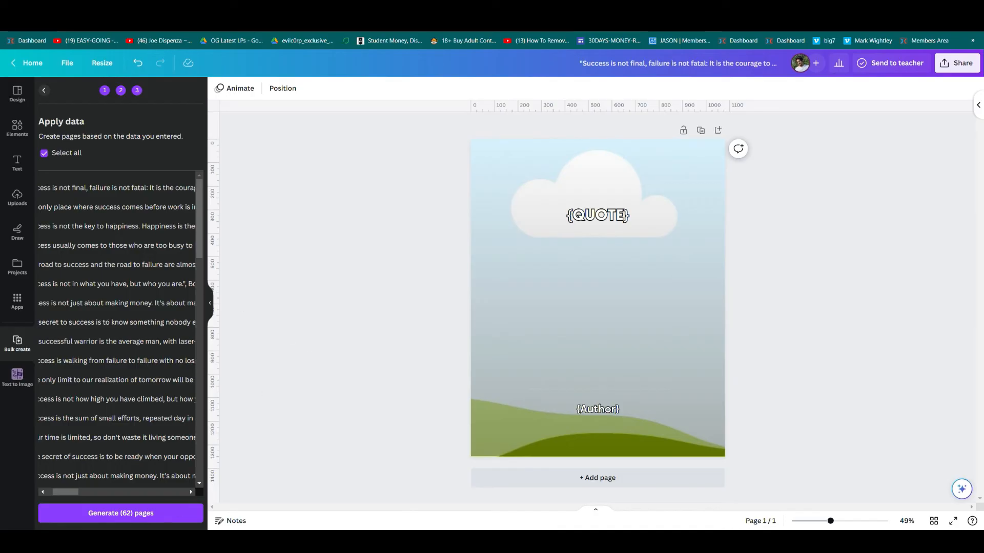
Generate the 62 pages and scroll through the results.
left_click(137, 513)
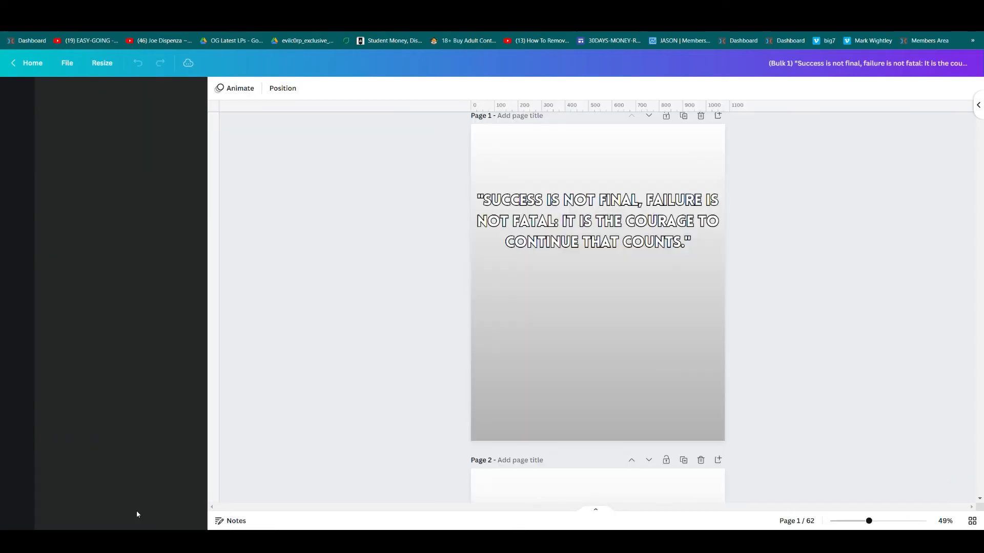
scroll(376, 405, "down", 12)
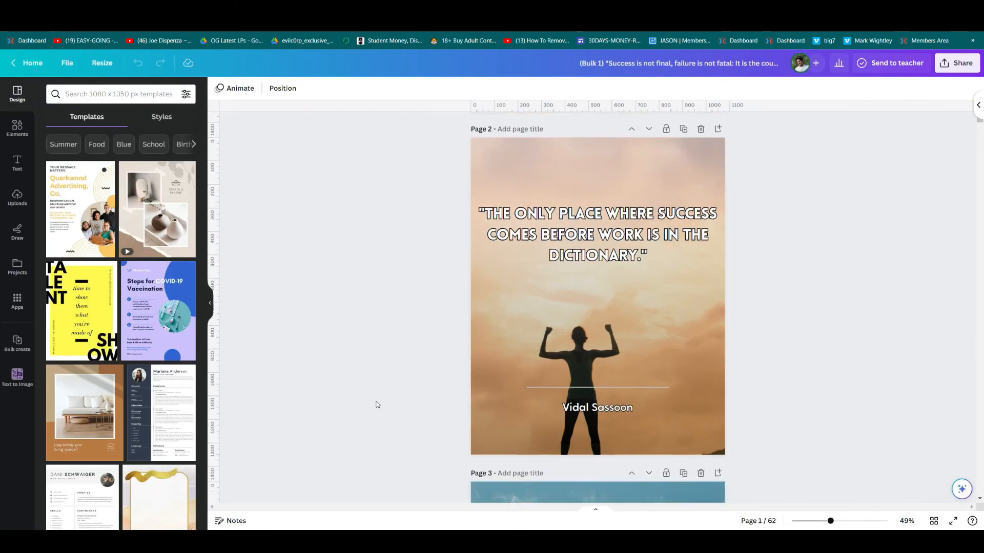
scroll(377, 405, "down", 20)
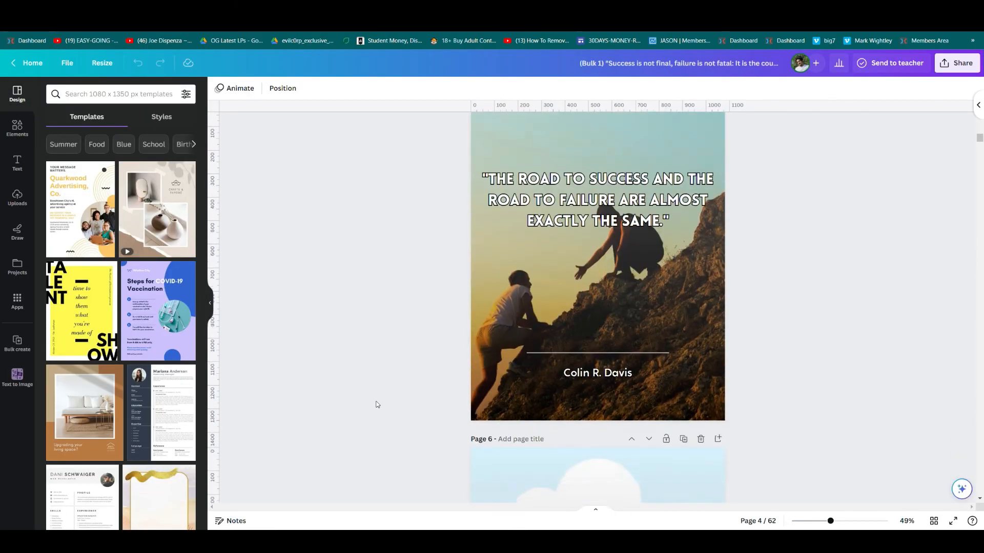
scroll(377, 405, "down", 10)
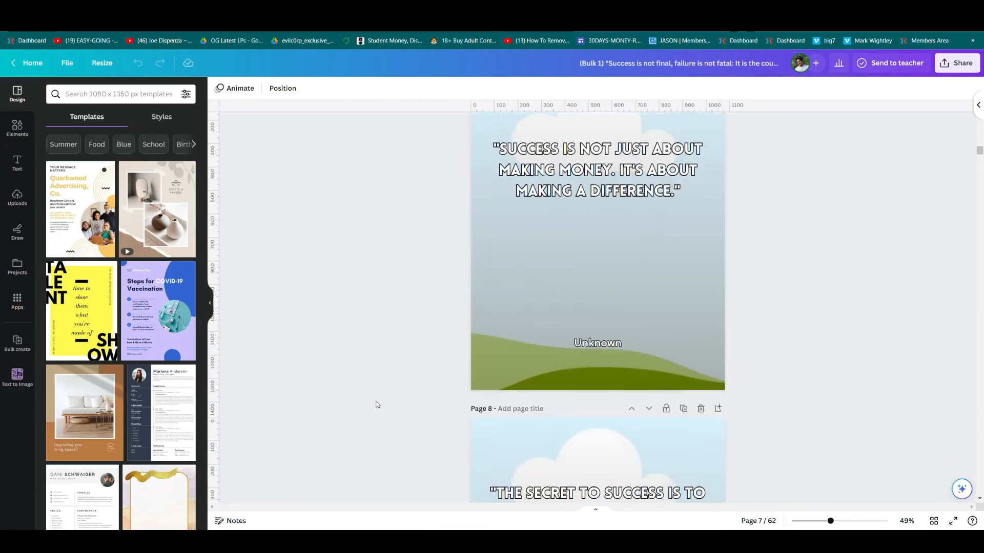
scroll(377, 404, "down", 4)
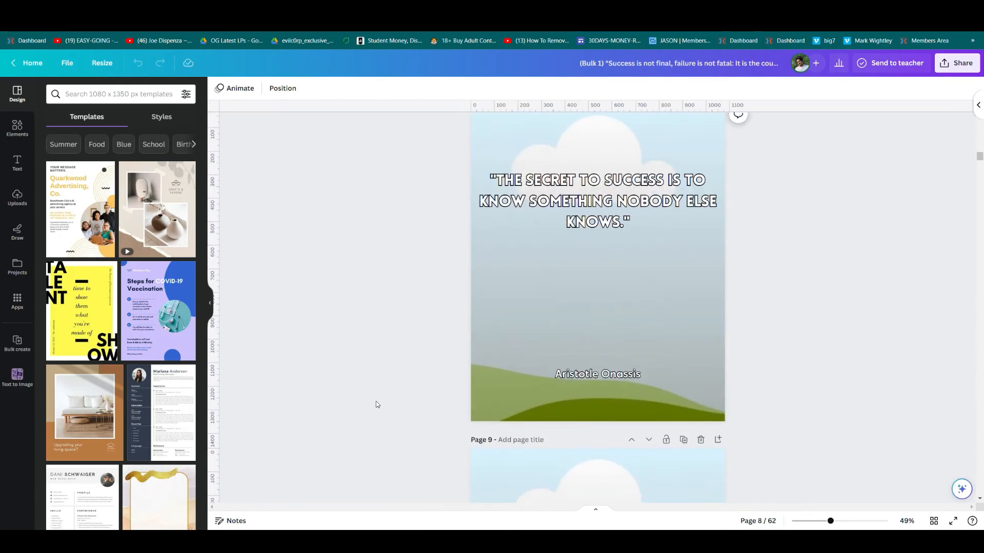
scroll(377, 404, "down", 5)
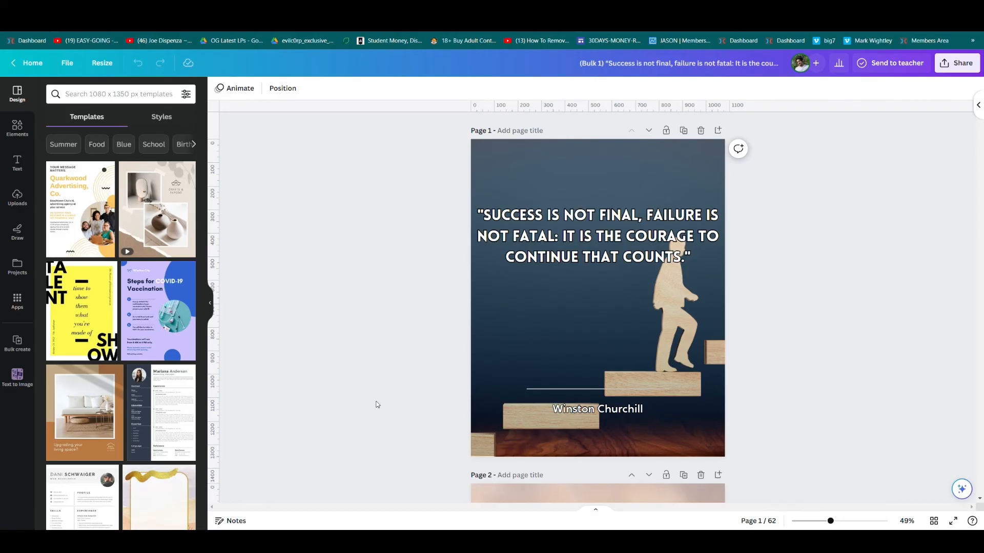
scroll(377, 404, "down", 20)
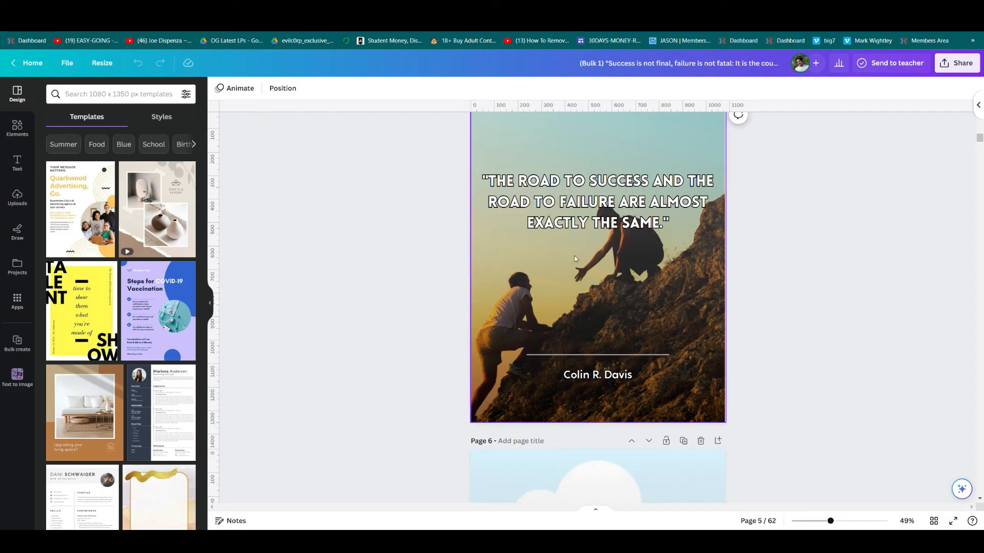
Move page 5's quote text slightly lower and review the generated pages.
left_click(605, 208)
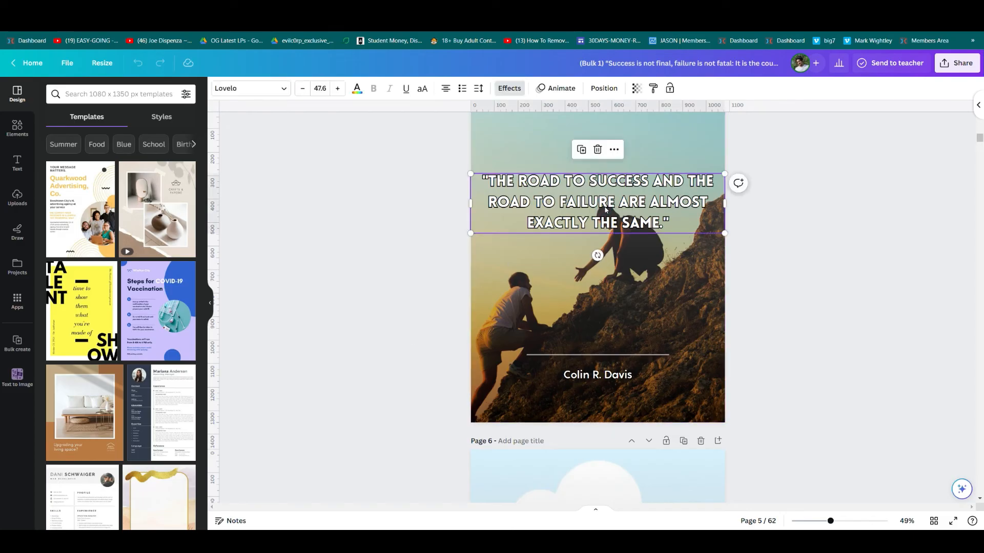
left_click_drag(605, 207, 602, 236)
left_click(314, 320)
scroll(315, 320, "up", 7)
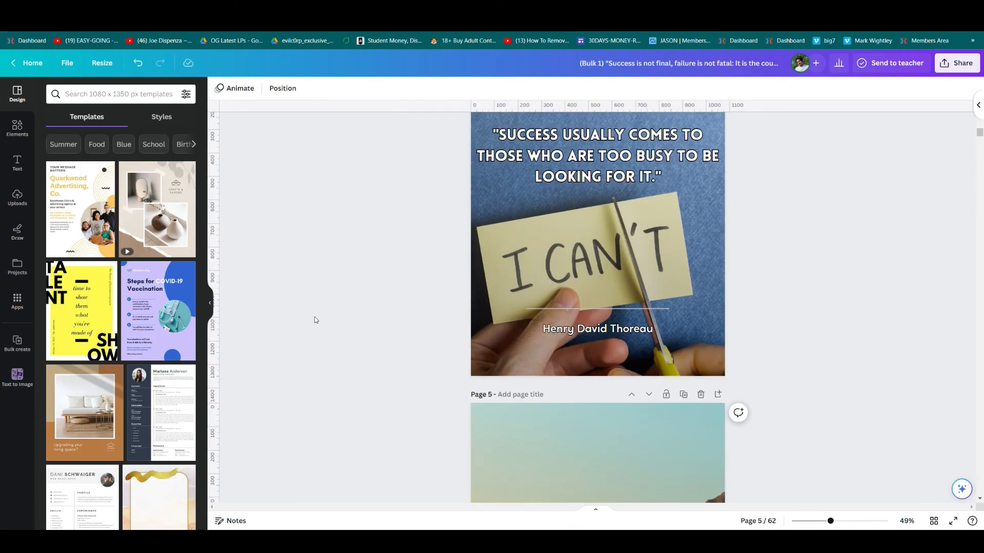
scroll(316, 320, "up", 2)
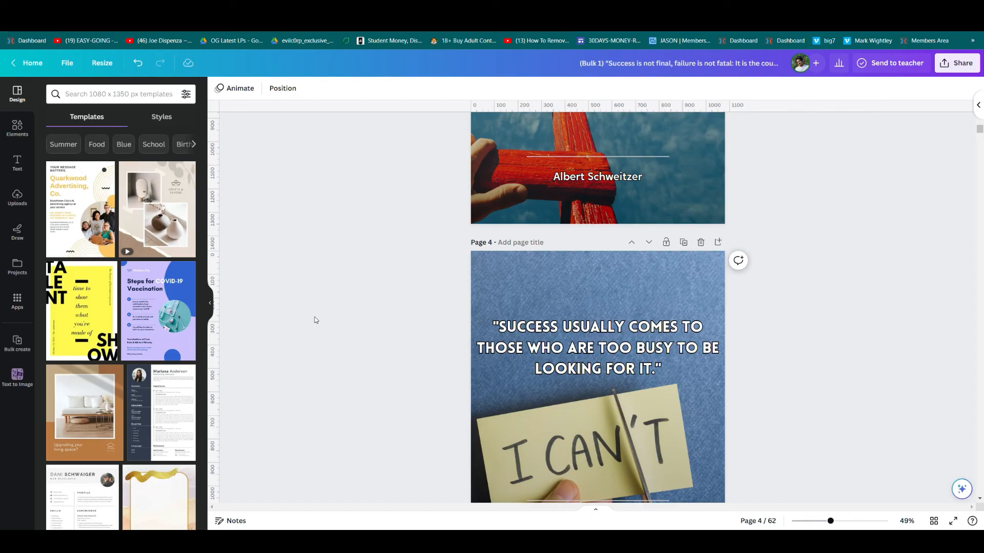
scroll(315, 320, "up", 17)
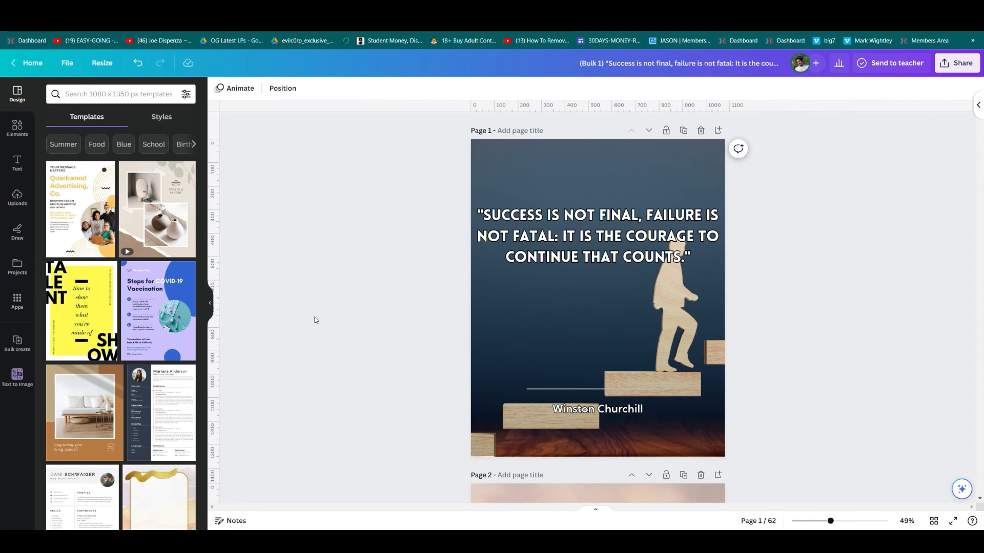
scroll(315, 320, "down", 9)
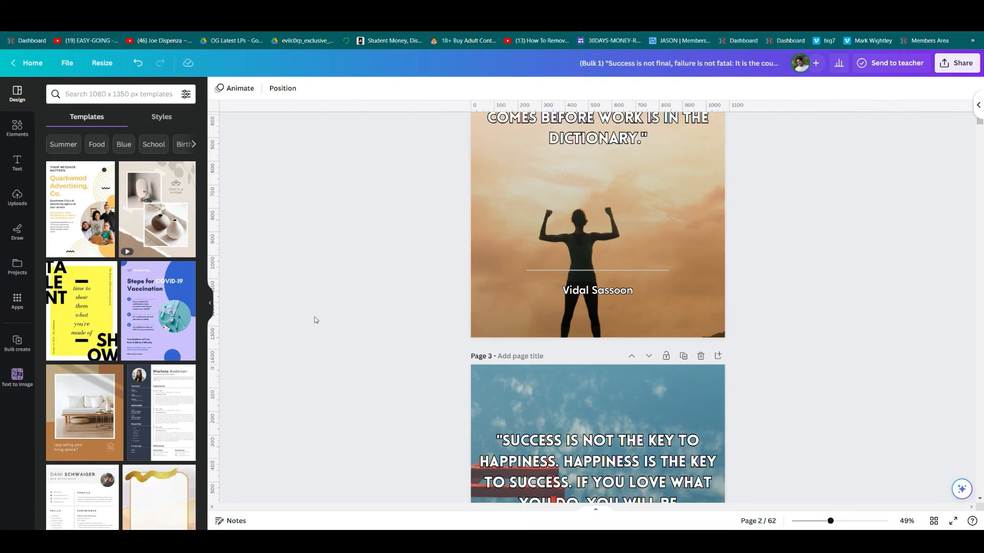
scroll(315, 320, "down", 8)
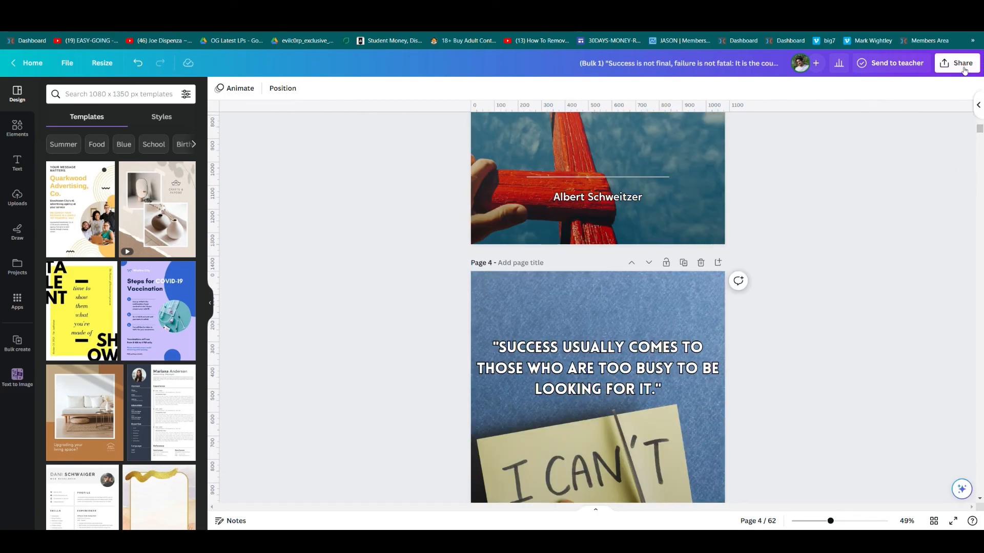
Set the Bulk 1 design's download to JPG format with pages 1–62 selected.
left_click(963, 66)
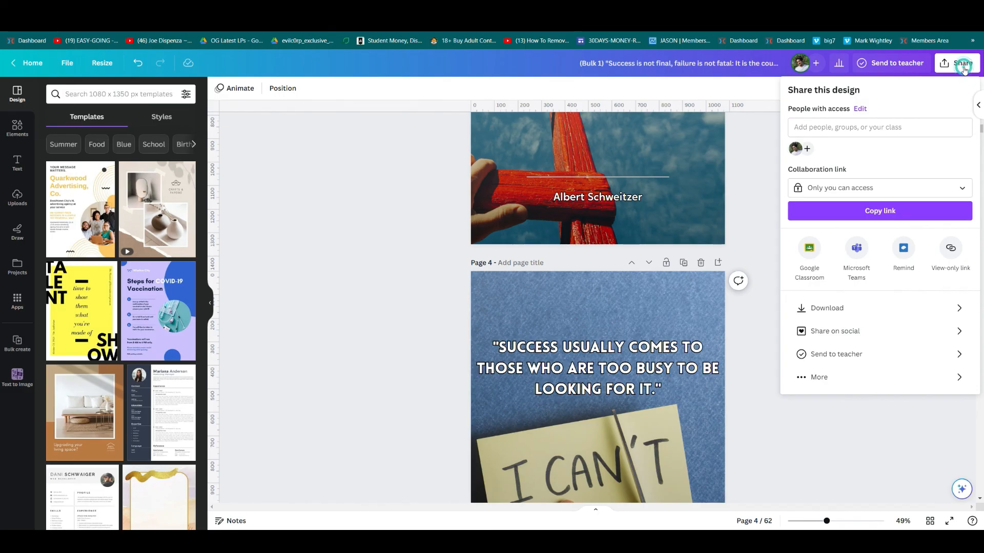
left_click(888, 304)
left_click(866, 131)
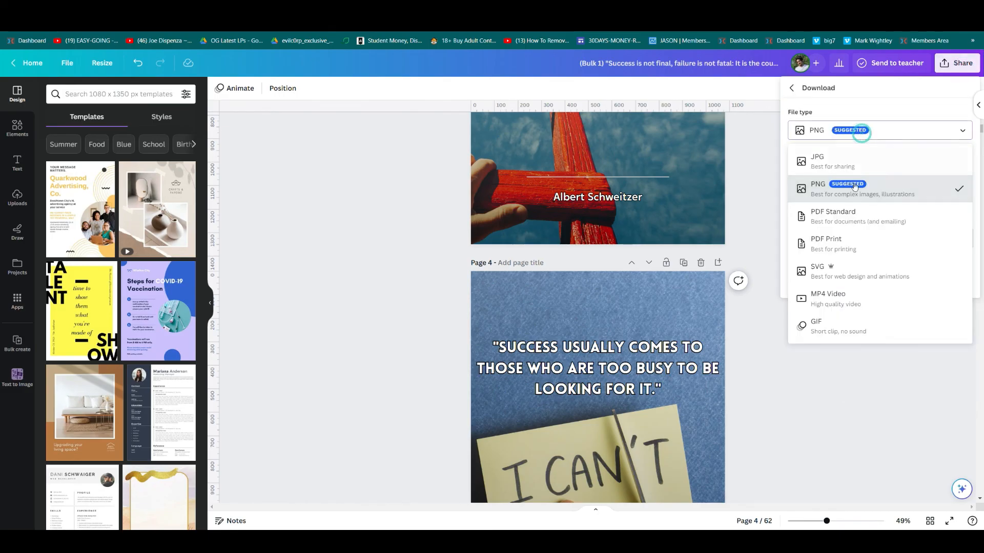
left_click(882, 167)
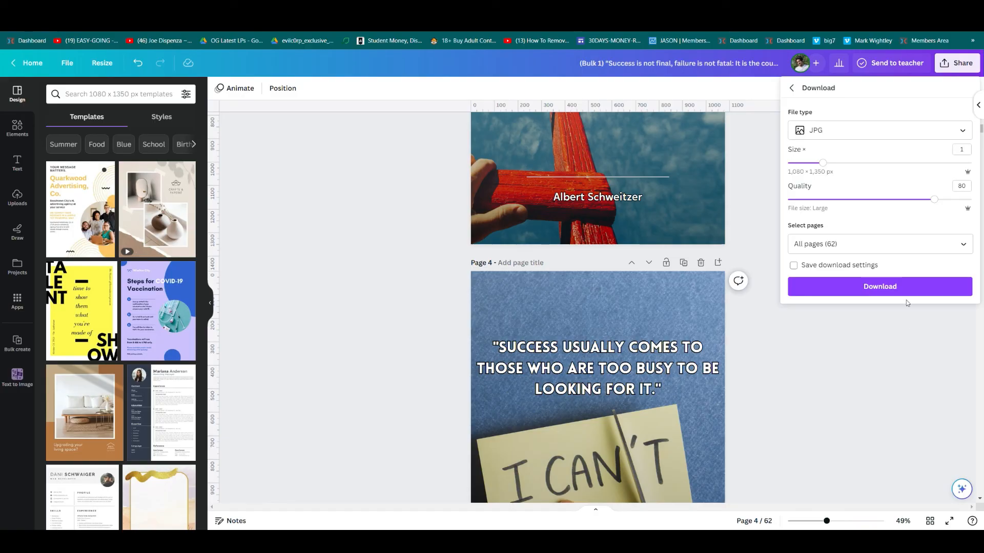
left_click(904, 247)
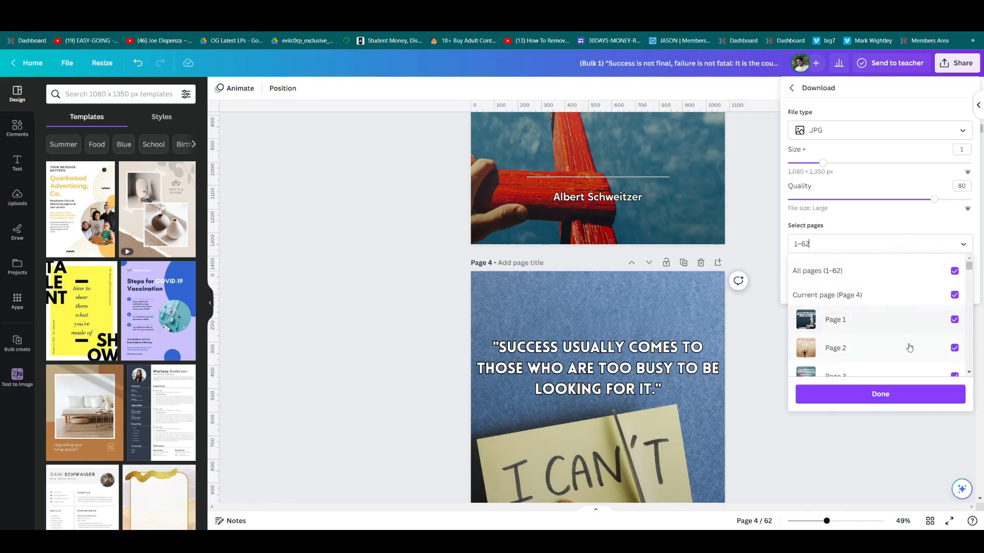
left_click(837, 402)
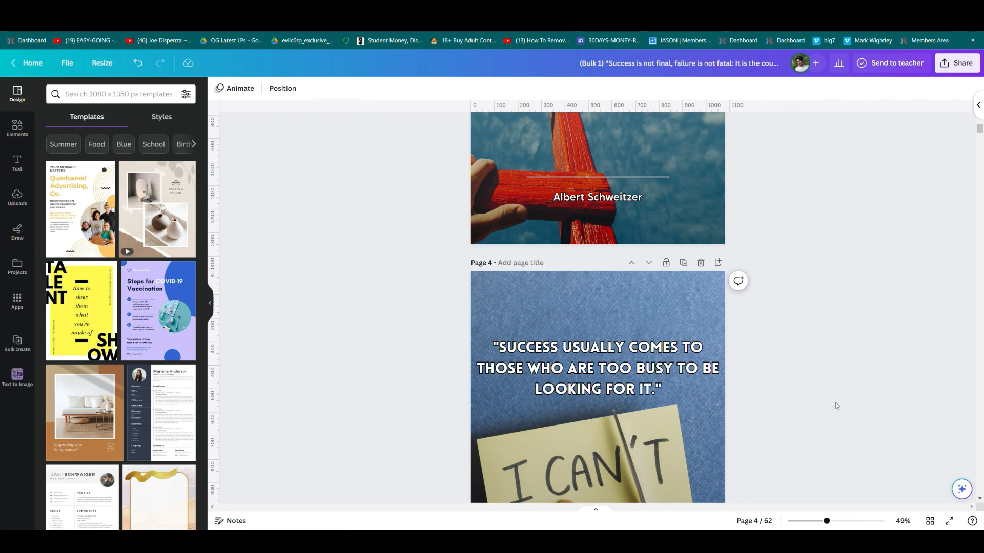
scroll(836, 405, "down", 4)
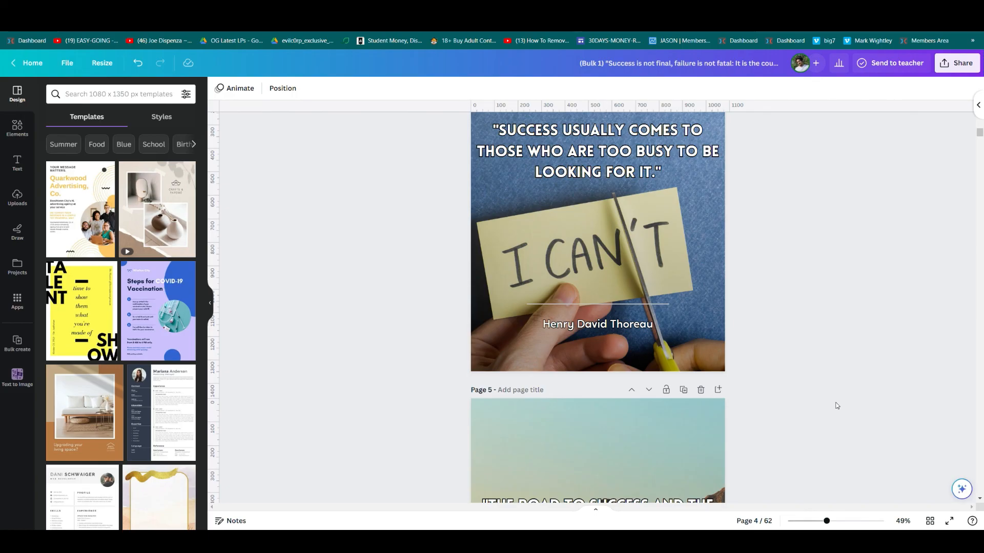